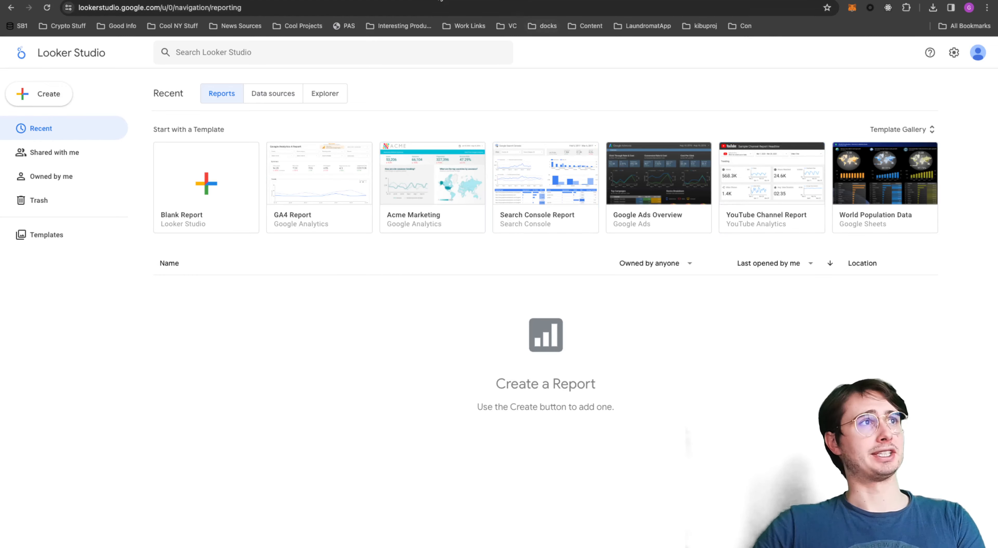
- Create a new blank report
drag(241, 7, 78, 8)
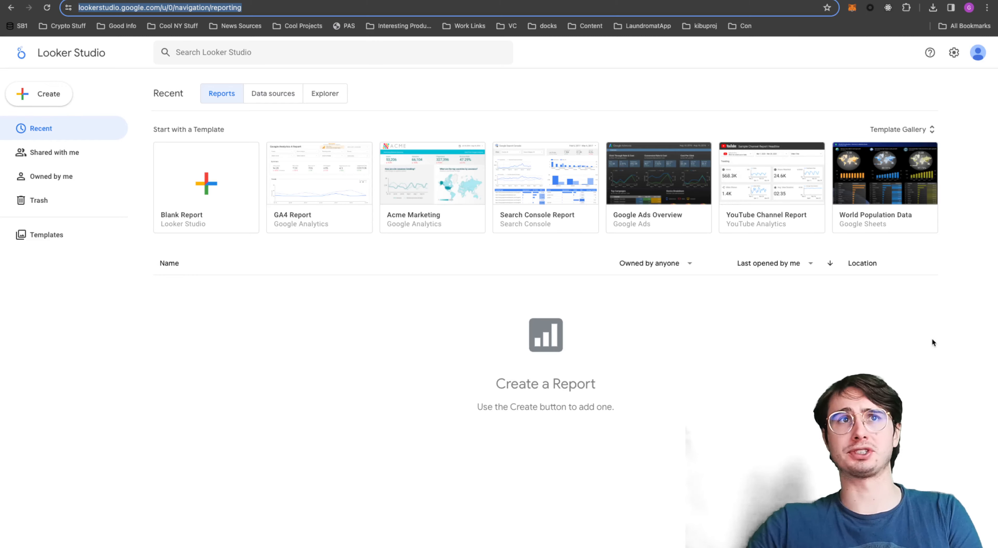
click(615, 320)
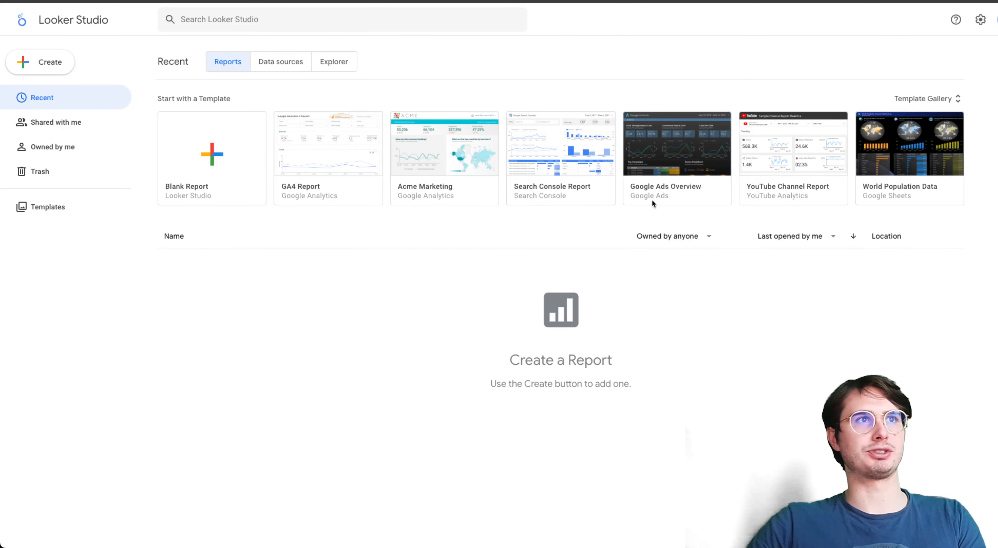
click(219, 159)
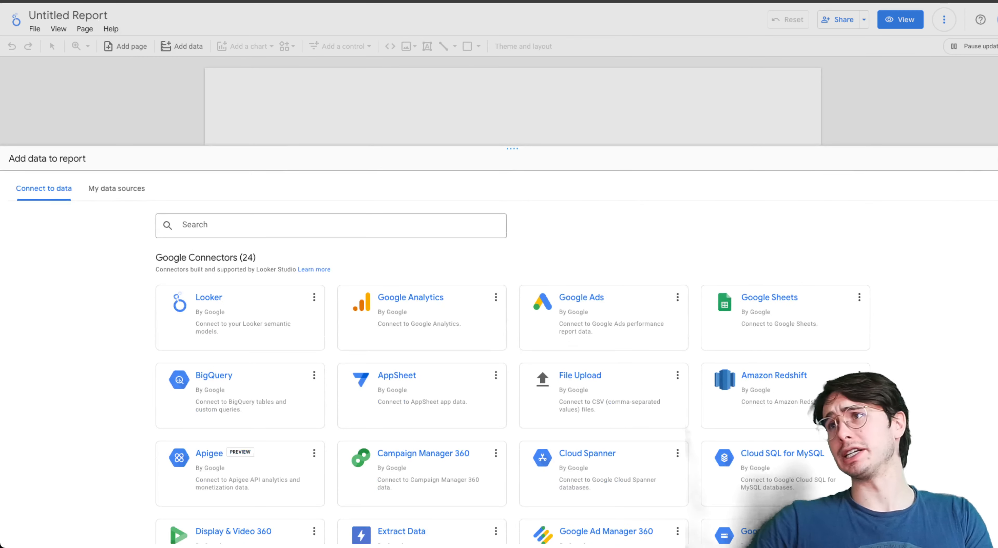
- Look through the Google and partner connectors and the existing sample data sources offered for the report
scroll(179, 263, down, 2)
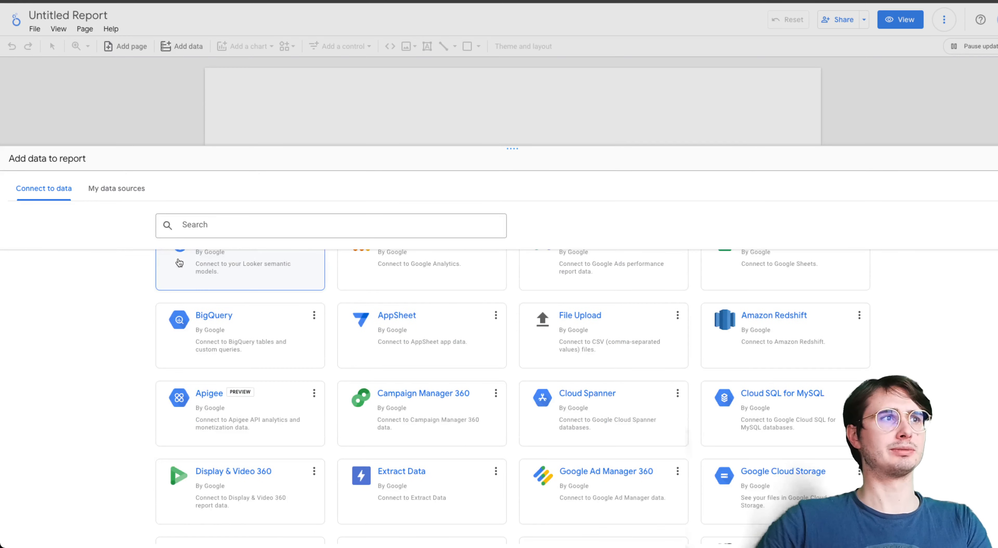
scroll(390, 384, down, 3)
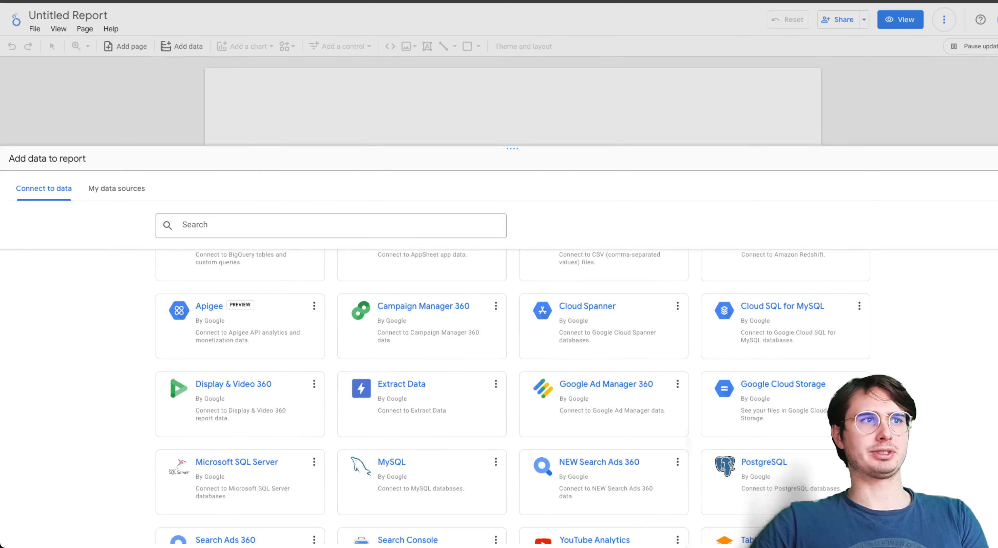
scroll(412, 290, down, 6)
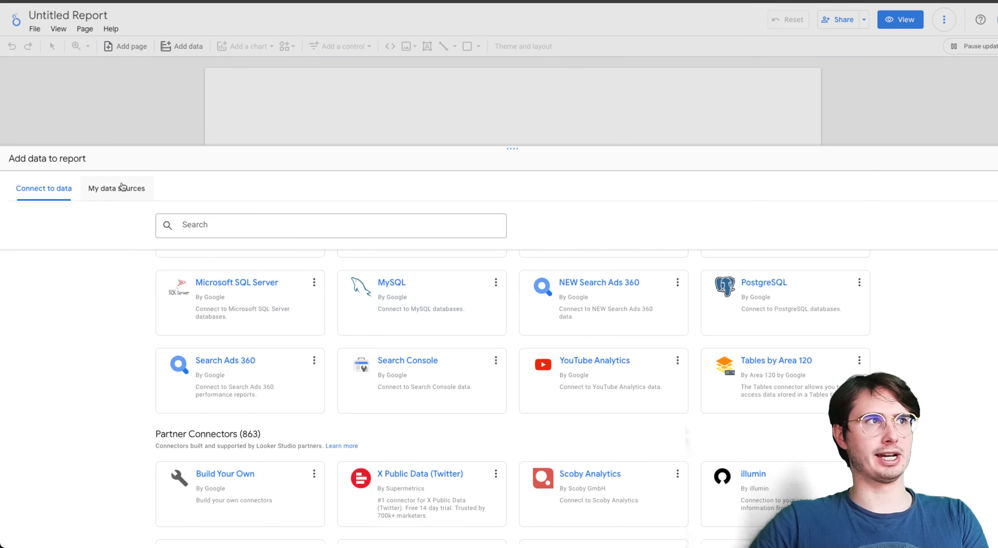
click(123, 187)
click(270, 229)
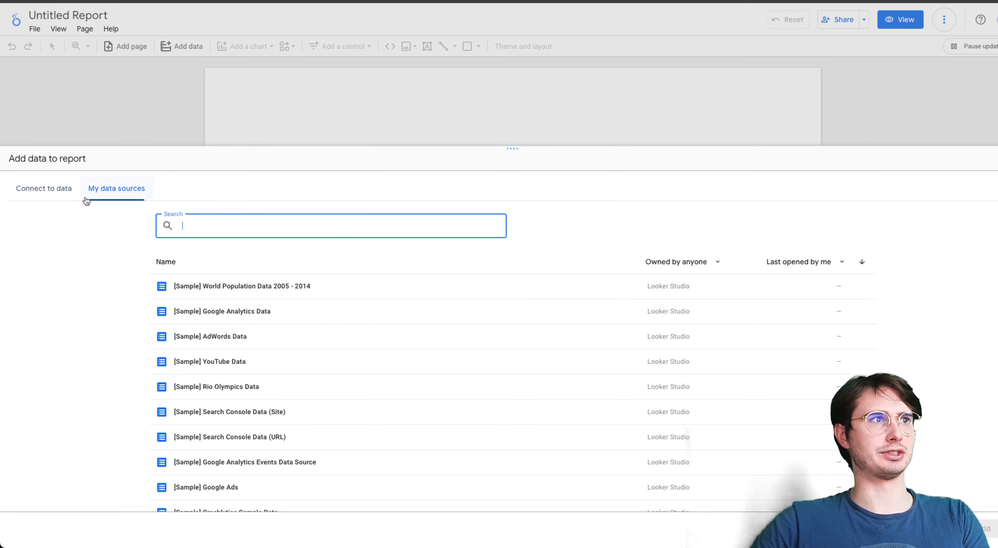
click(42, 189)
scroll(729, 255, down, 8)
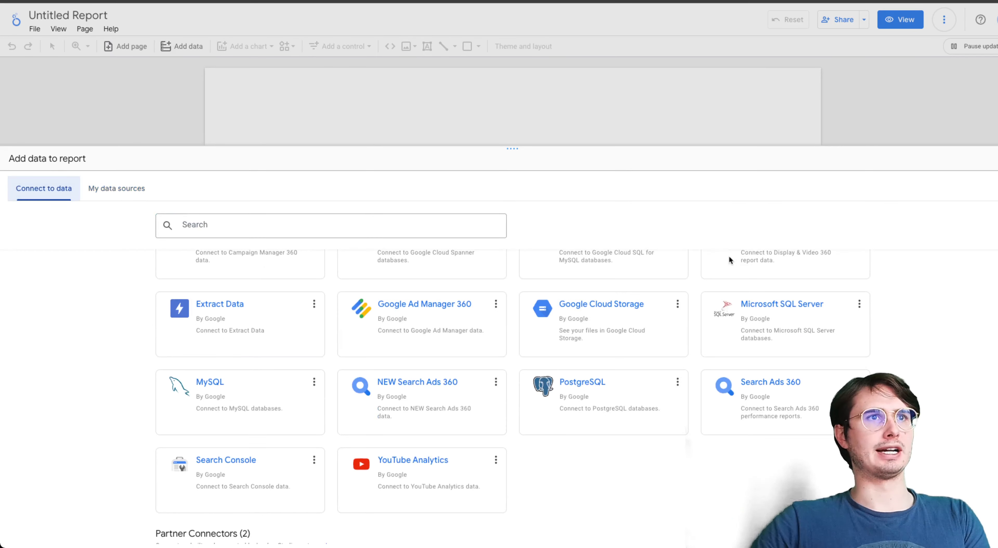
scroll(600, 352, down, 6)
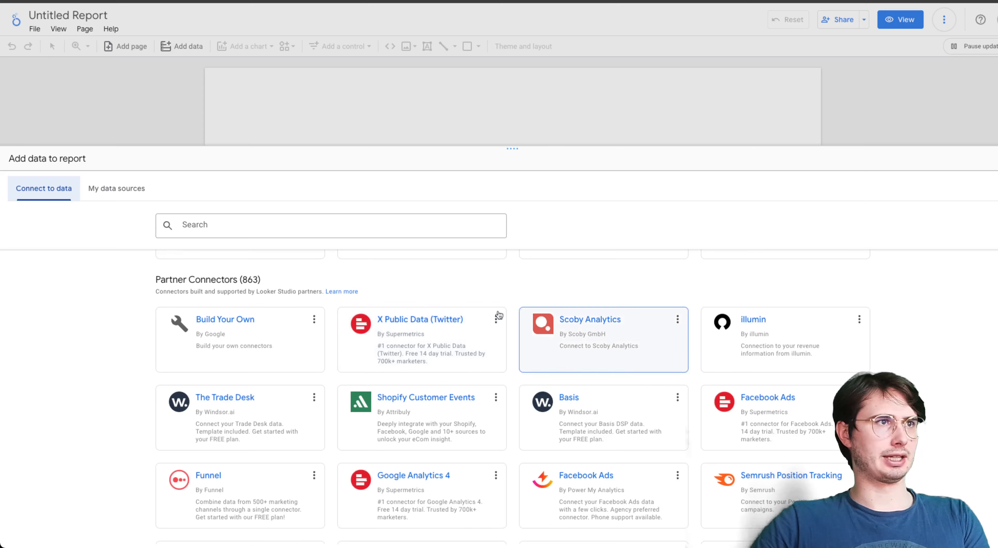
- Search the connectors for "upload" and choose Google's File Upload connector
click(329, 228)
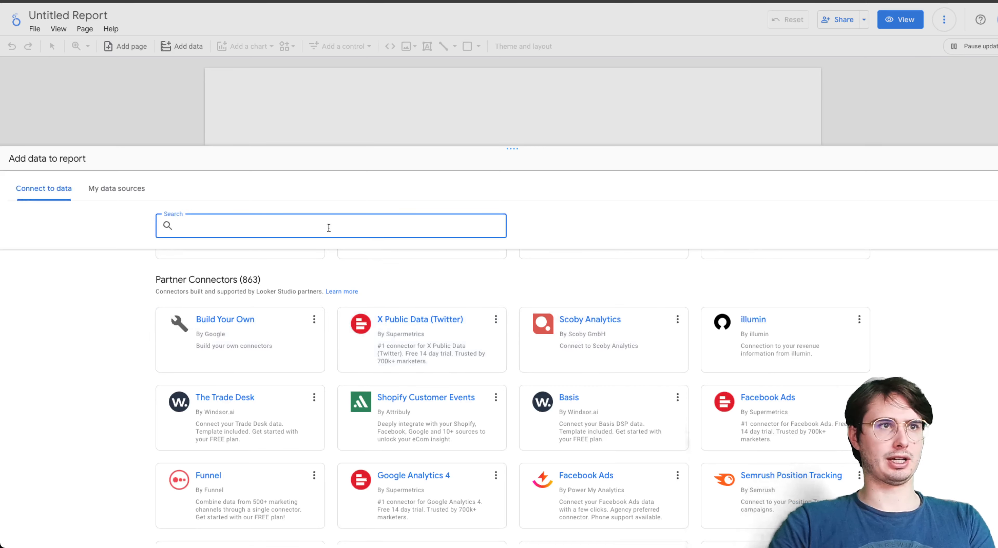
text(upload)
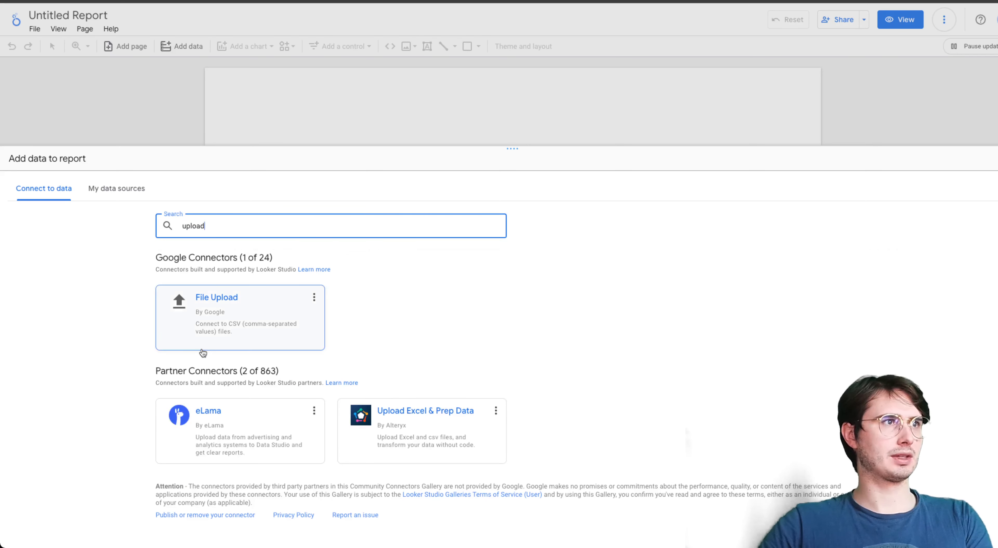
click(202, 316)
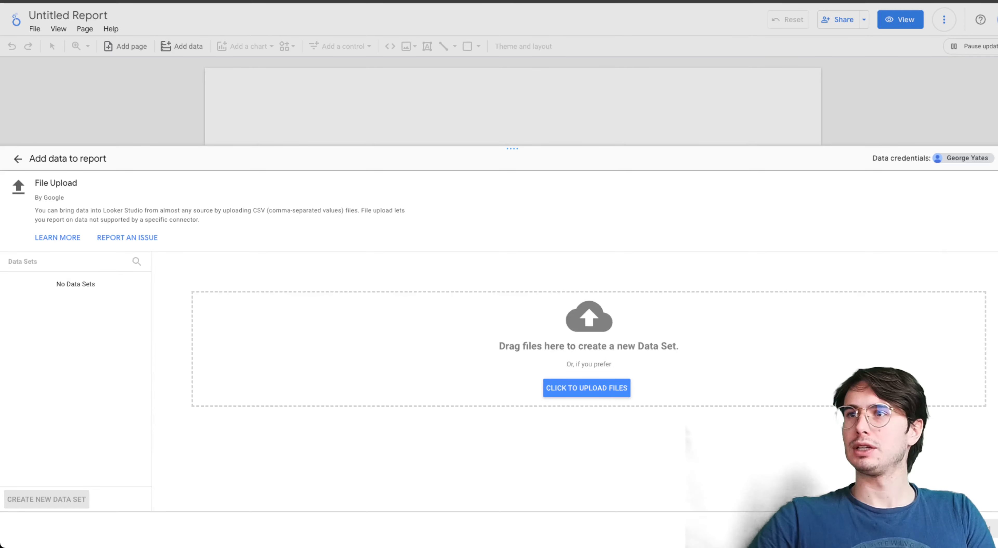
- Upload jobs_in_data.csv as a new data set and add it to the report
click(608, 389)
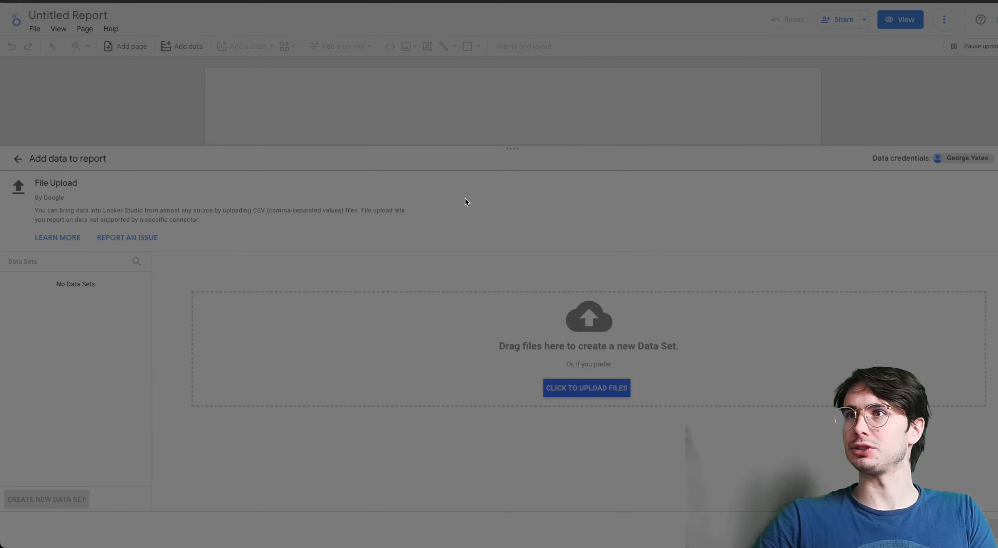
double_click(505, 216)
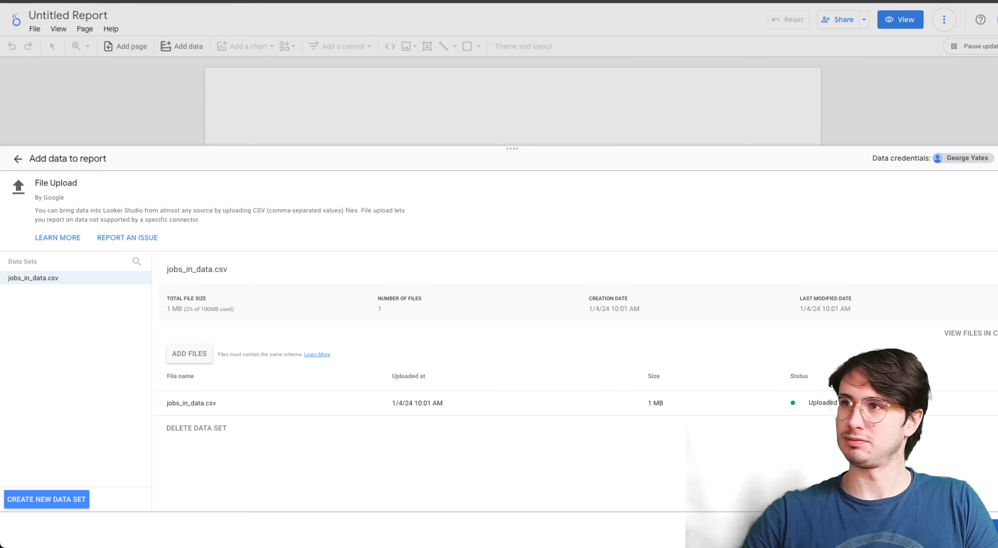
click(995, 529)
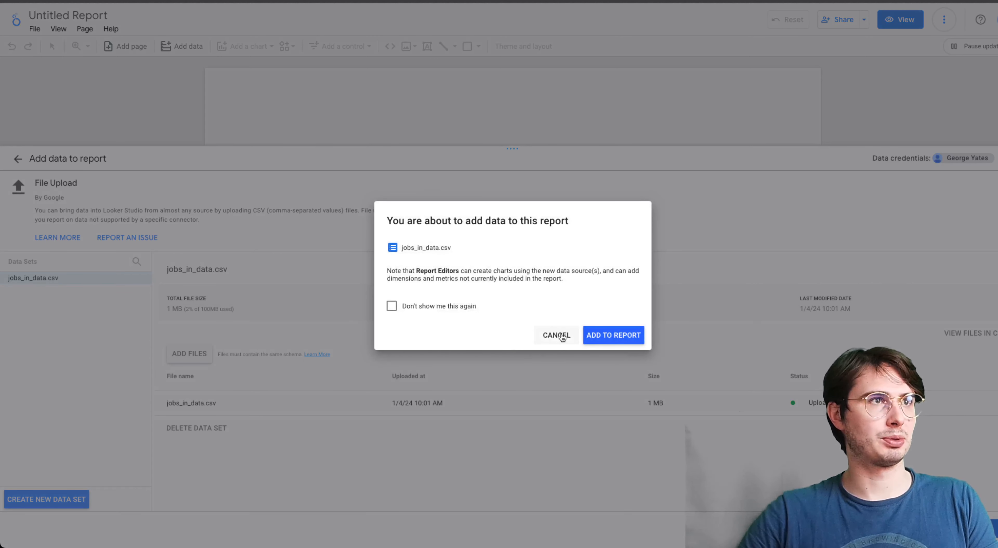
click(613, 339)
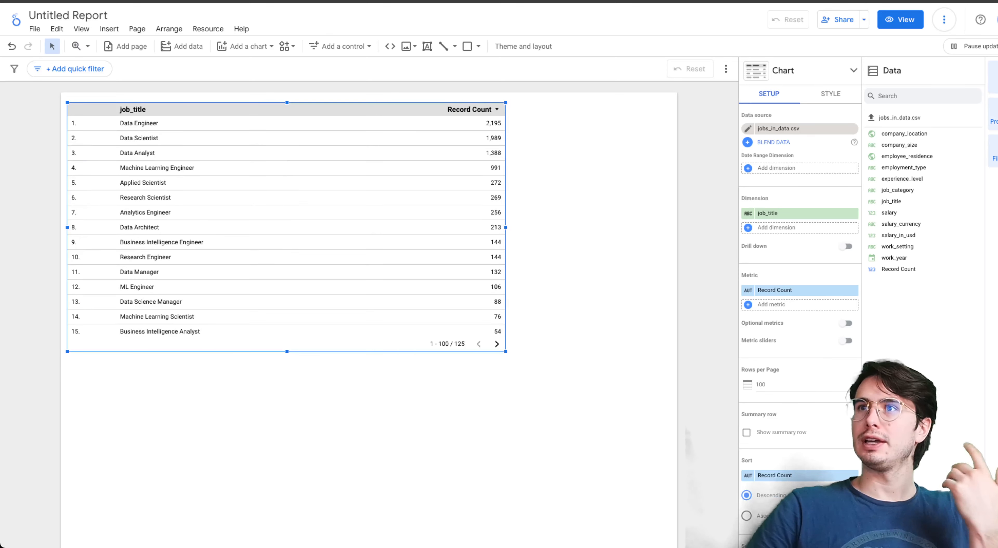
- Check the second page of the job_title table, return to its first page, and shrink the table to less than half its width
click(496, 344)
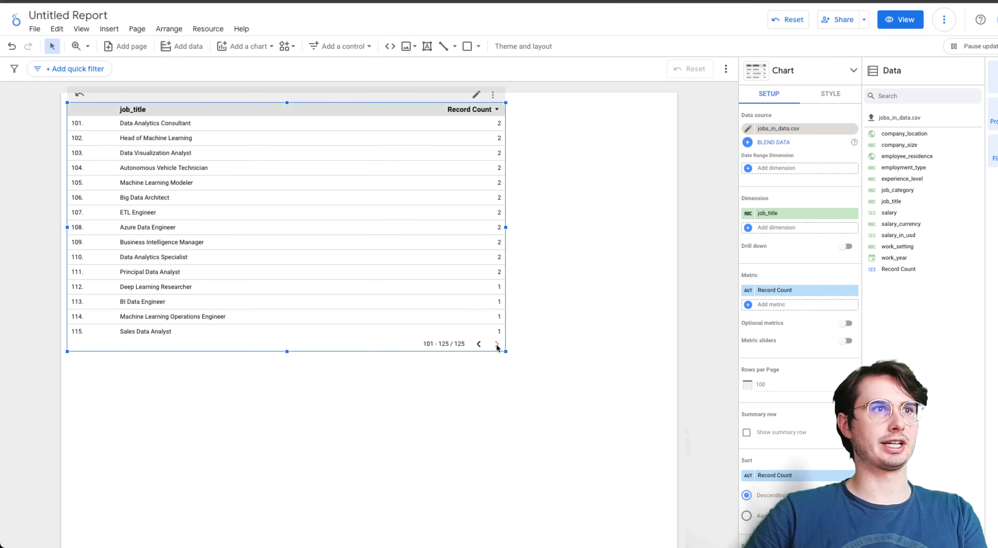
click(479, 344)
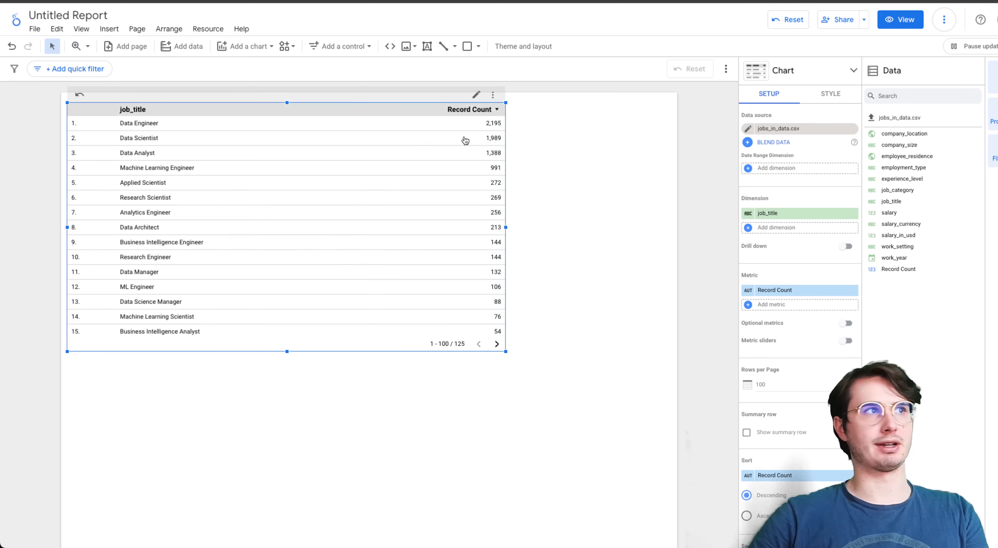
click(237, 52)
click(236, 49)
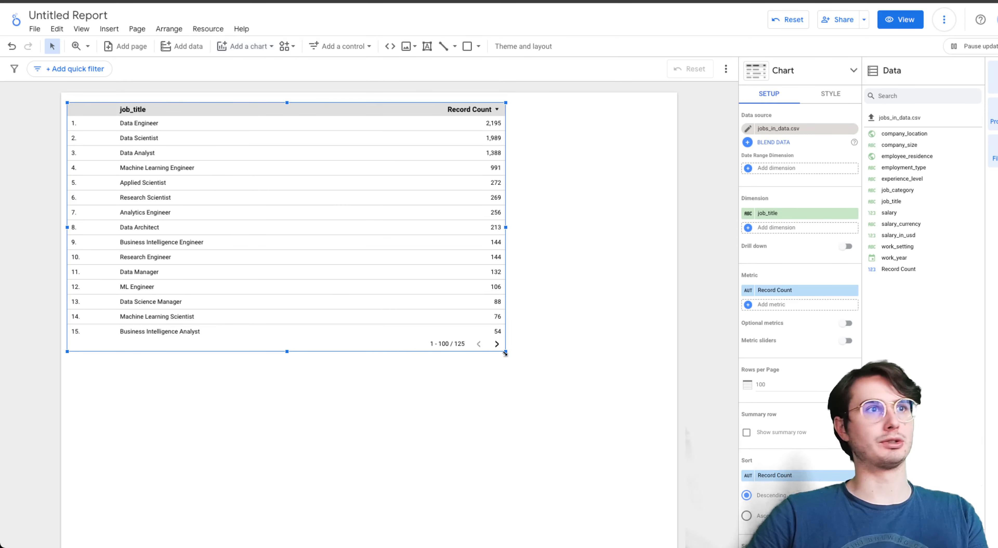
drag(505, 353, 269, 298)
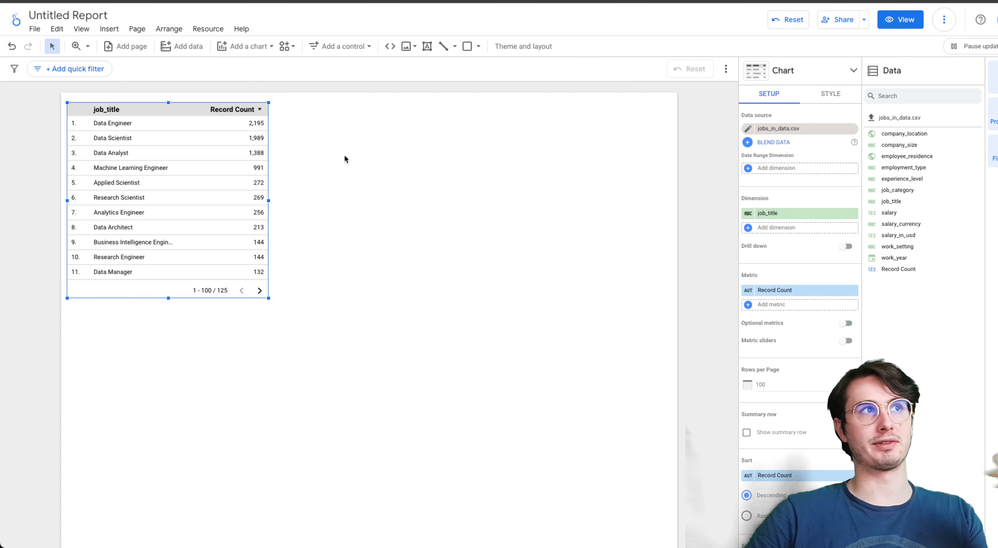
- Insert a geo chart beside the job_title table, sized to fill the remaining page width and extend below the table
click(236, 46)
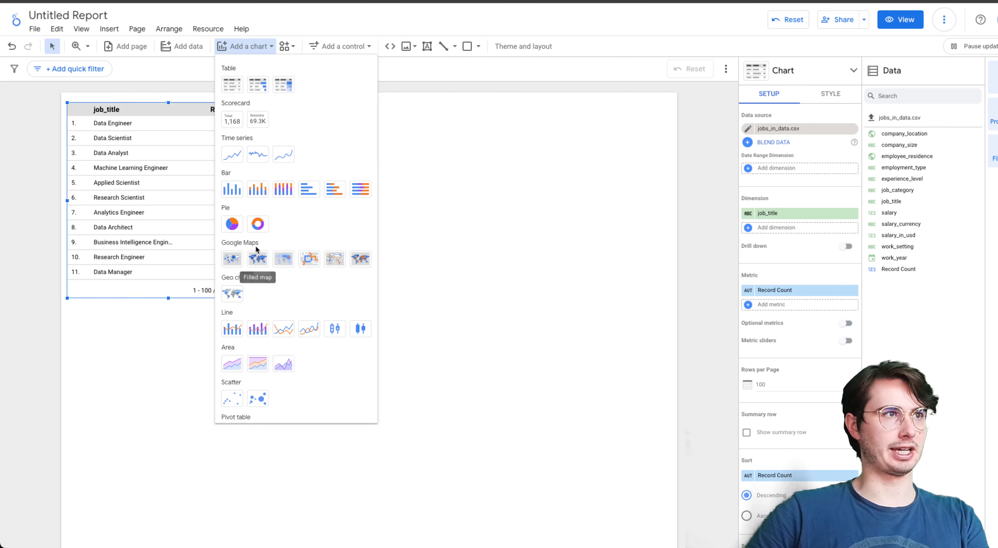
click(232, 293)
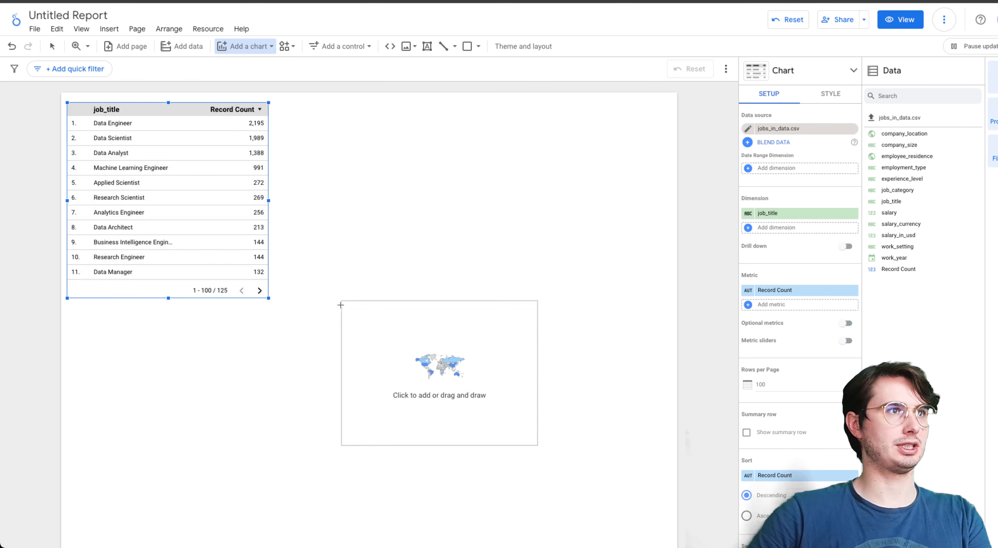
key(Escape)
drag(313, 122, 638, 360)
drag(662, 463, 670, 497)
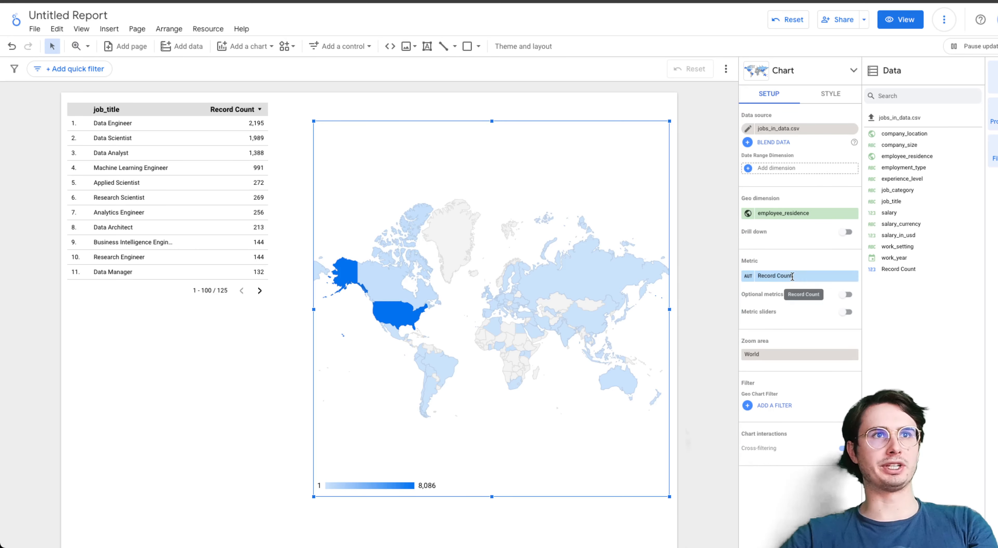
- Set the geo chart's geo dimension to company_location and inspect the record counts of individual countries on the map
click(778, 275)
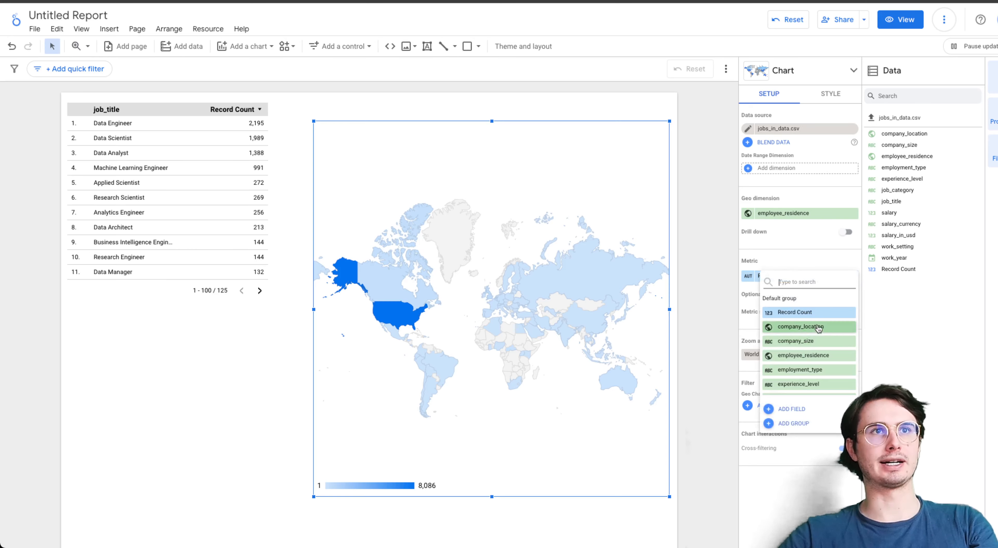
click(792, 218)
click(792, 219)
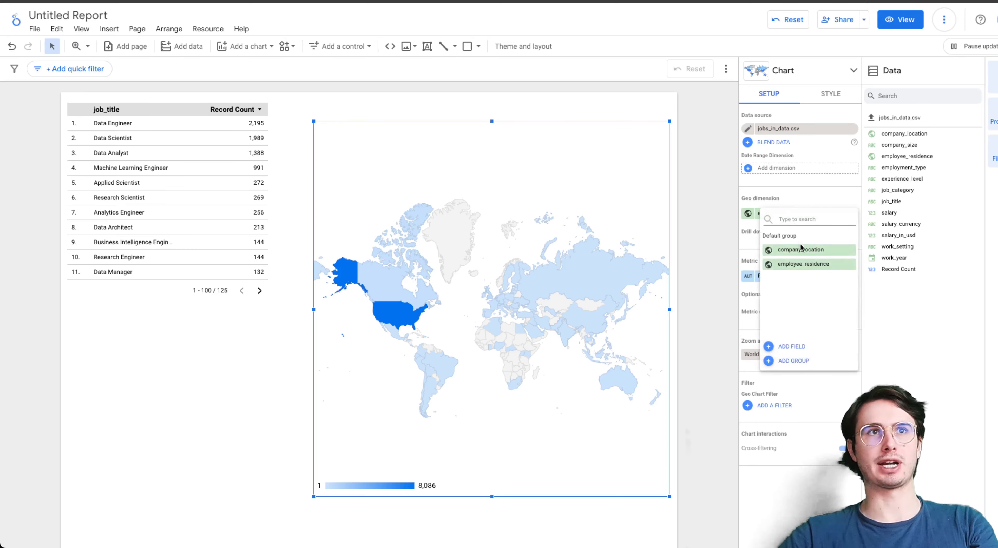
click(806, 251)
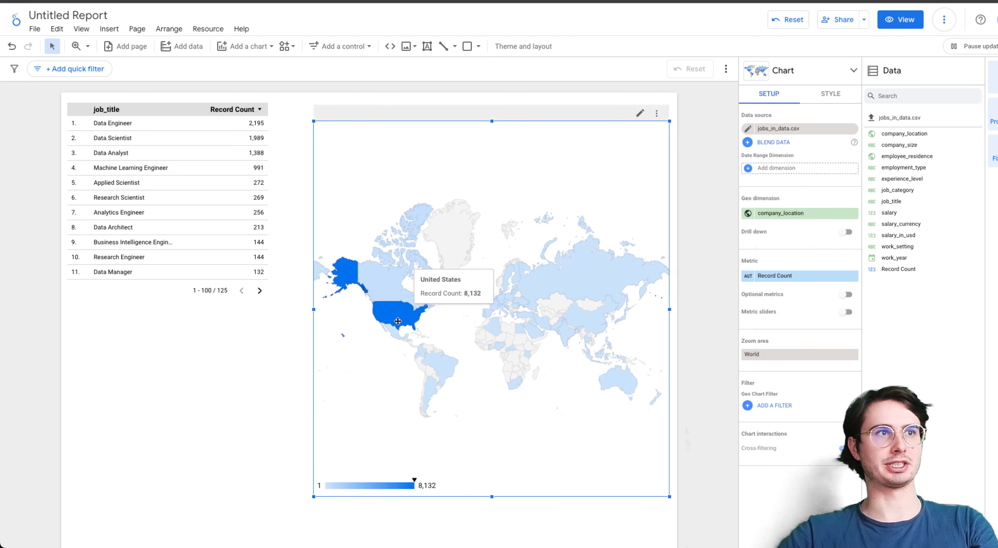
mouse_move(571, 284)
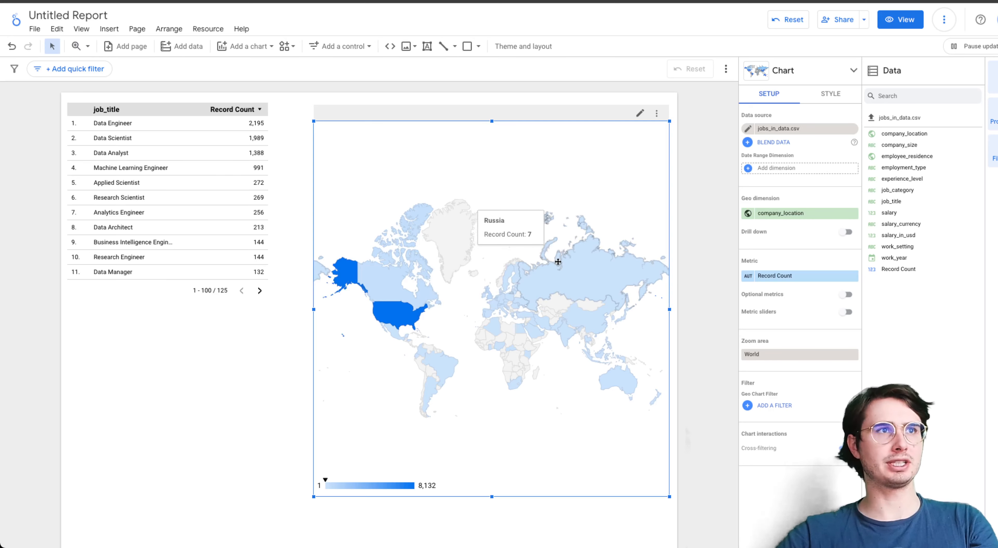
- Set the geo chart's geo dimension back to employee_residence and check Russia's record count on the map
click(805, 215)
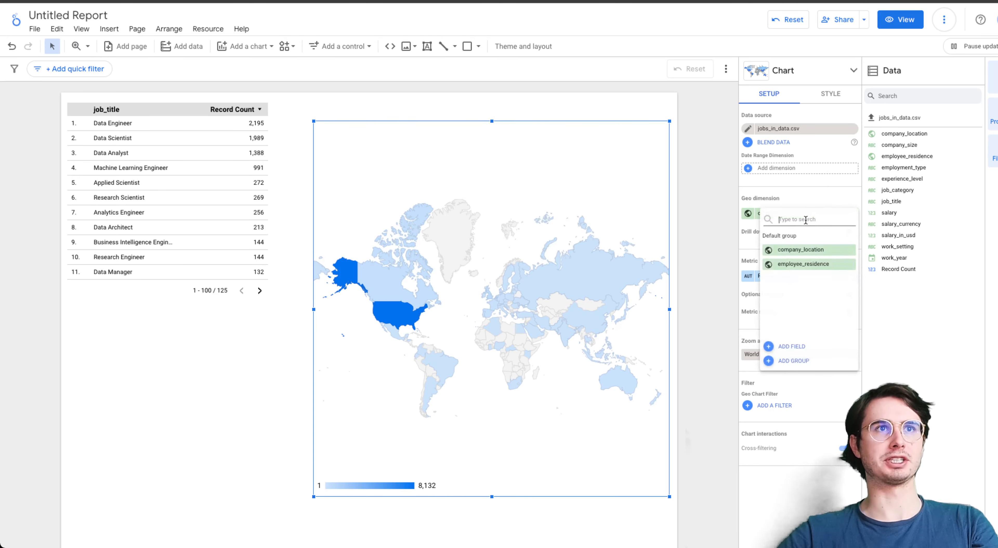
click(803, 264)
mouse_move(596, 263)
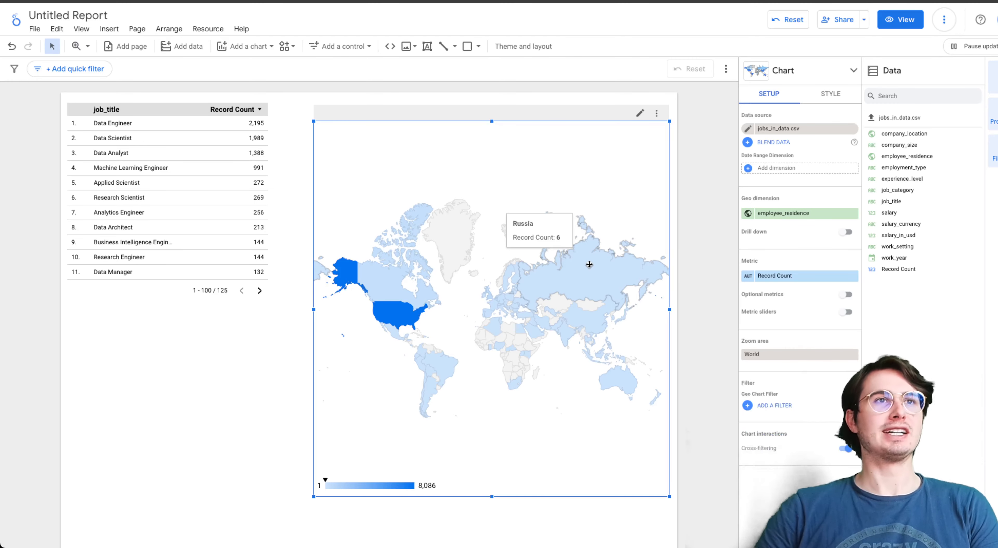
- Enable drill down on the geo chart, add company_location as second geo dimension, and make it the default drill down level
click(846, 233)
click(813, 227)
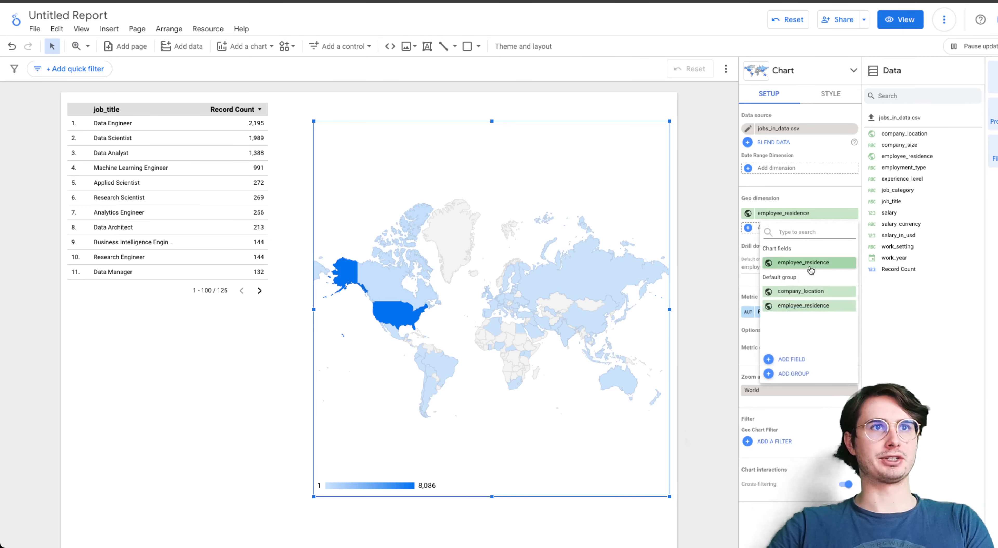
click(802, 291)
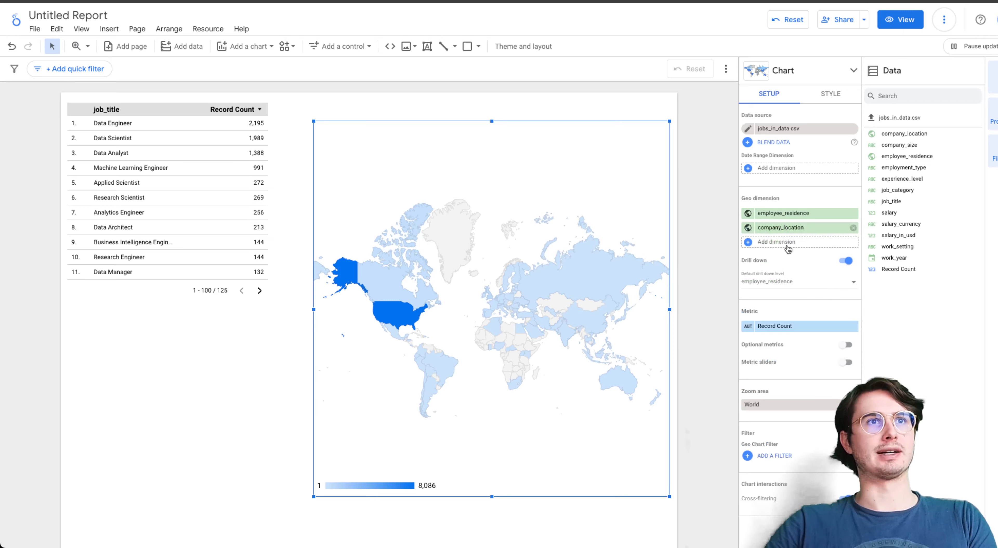
click(853, 287)
click(779, 306)
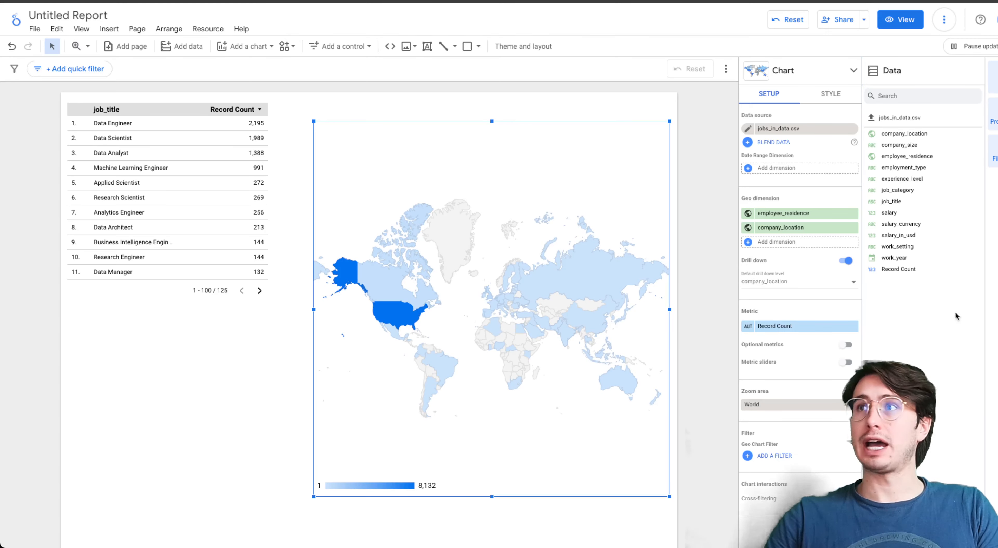
- Replace the geo chart's Record Count metric with company_size
click(800, 329)
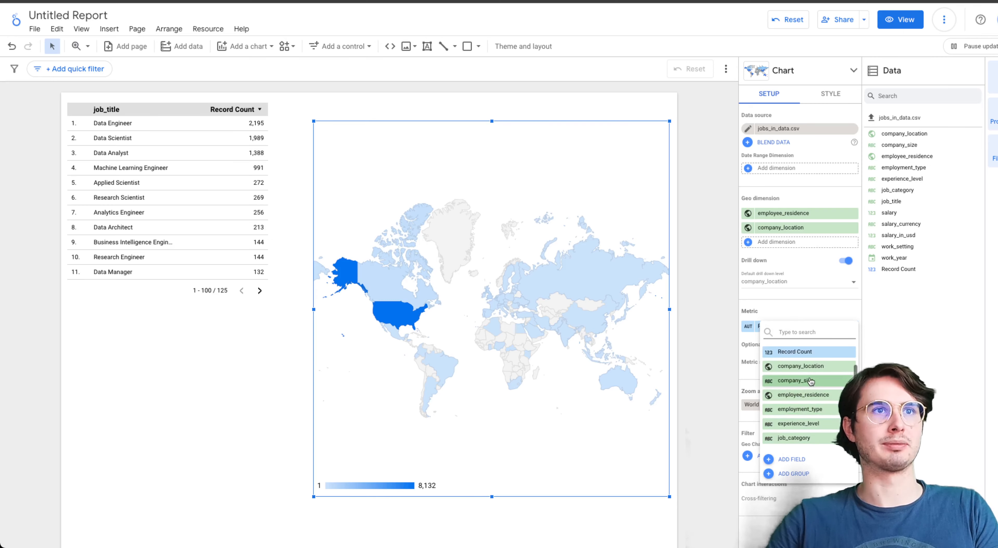
click(813, 381)
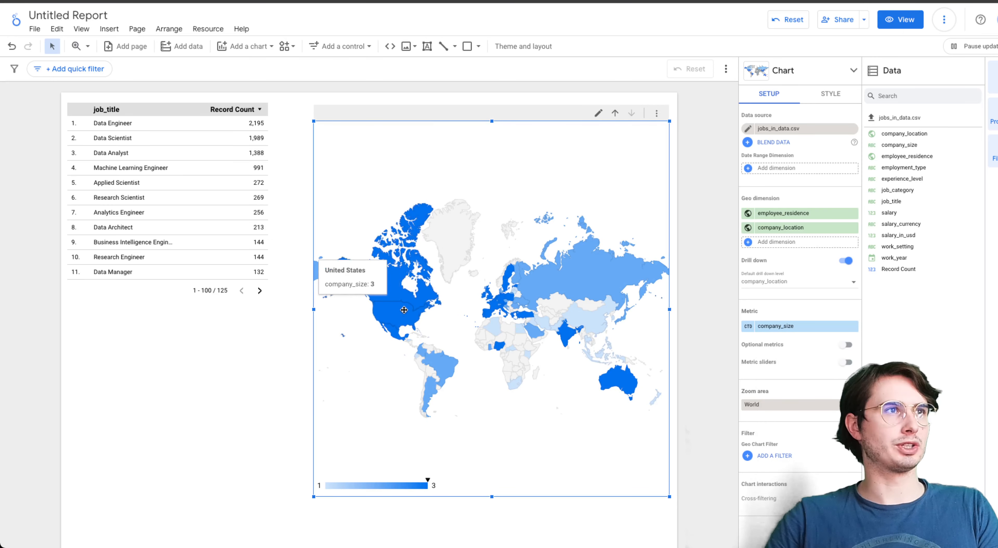
click(837, 326)
click(595, 388)
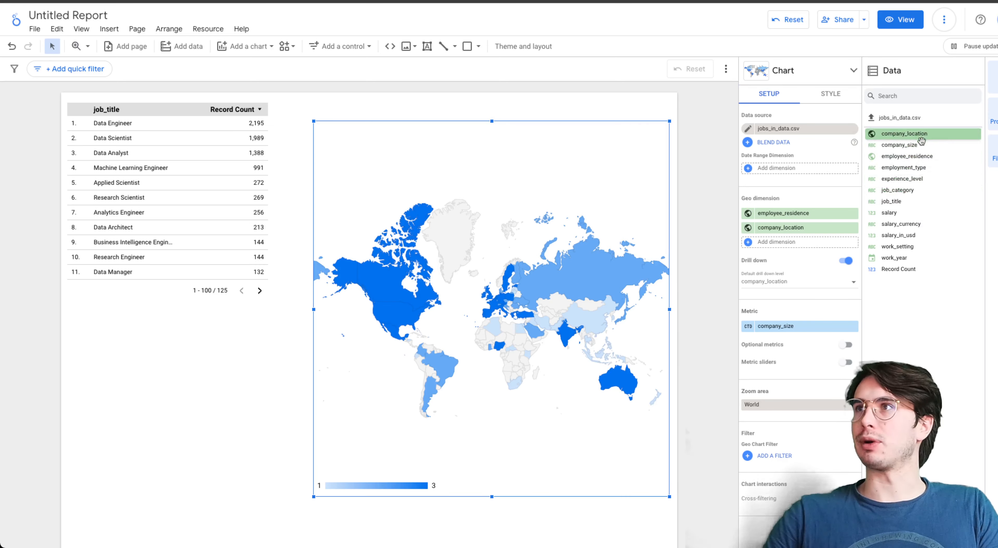
click(788, 229)
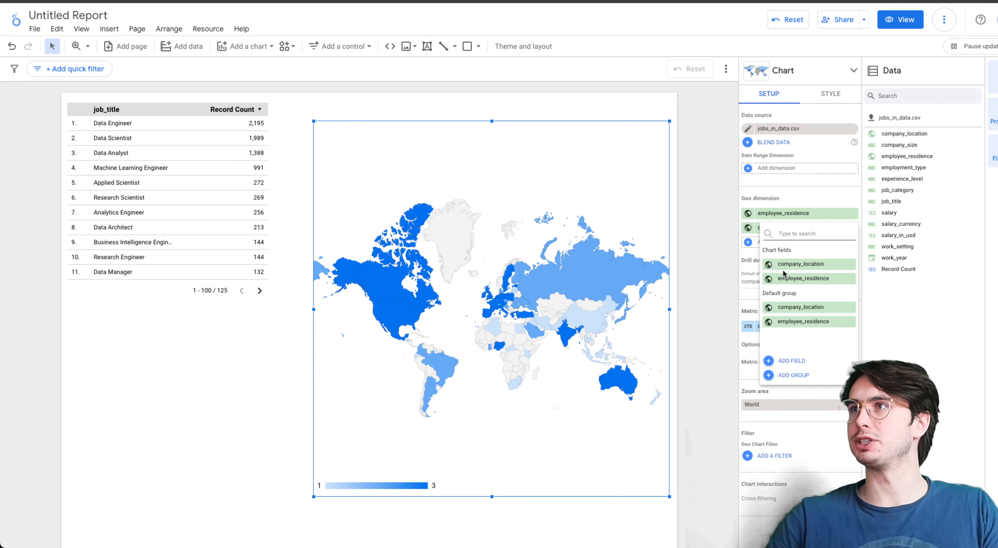
click(898, 310)
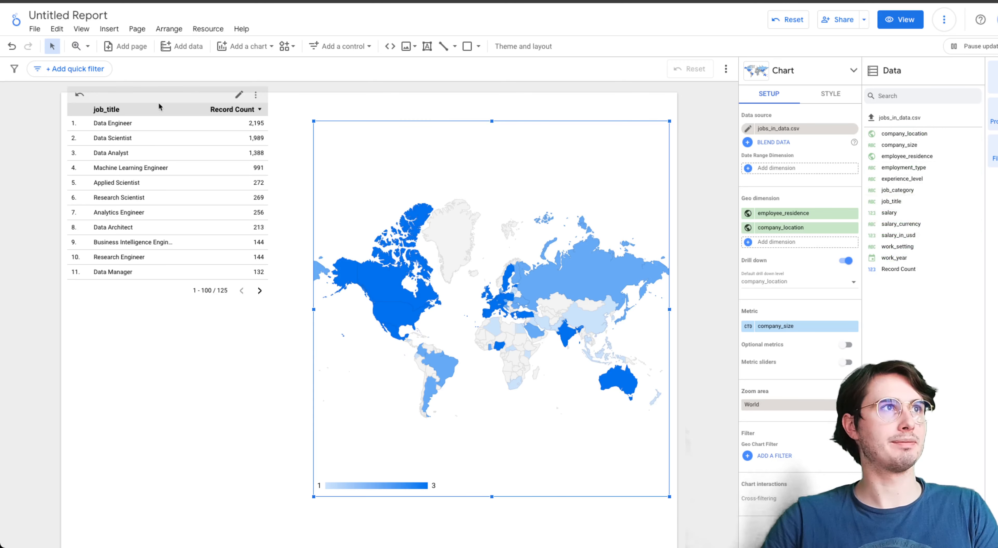
click(357, 47)
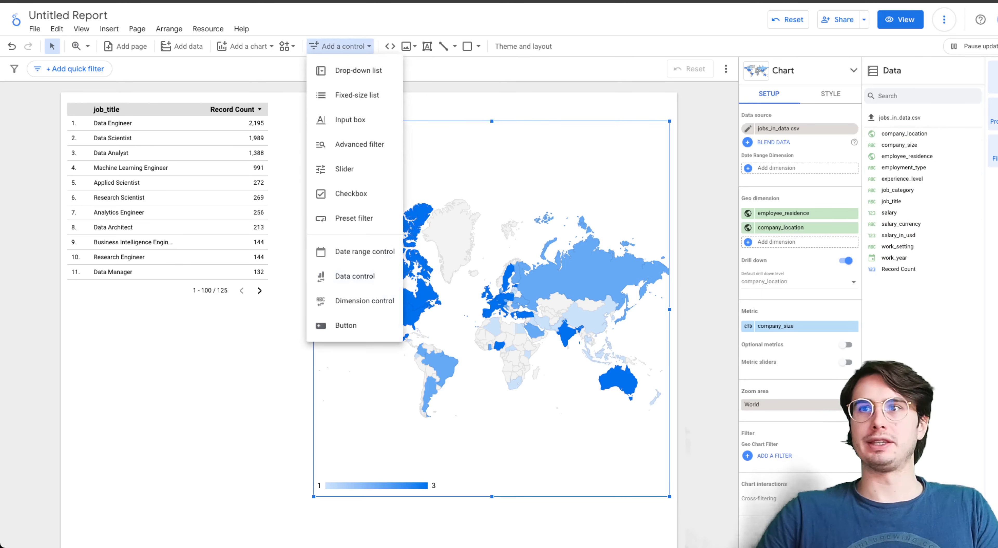
click(461, 163)
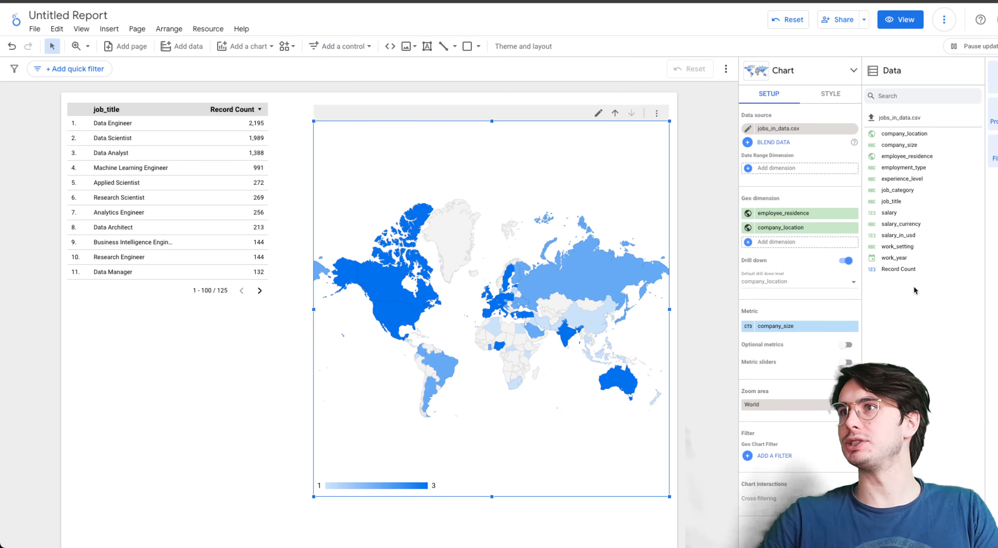
- Start a new filter for the geo chart and set its clause to Exclude
click(776, 457)
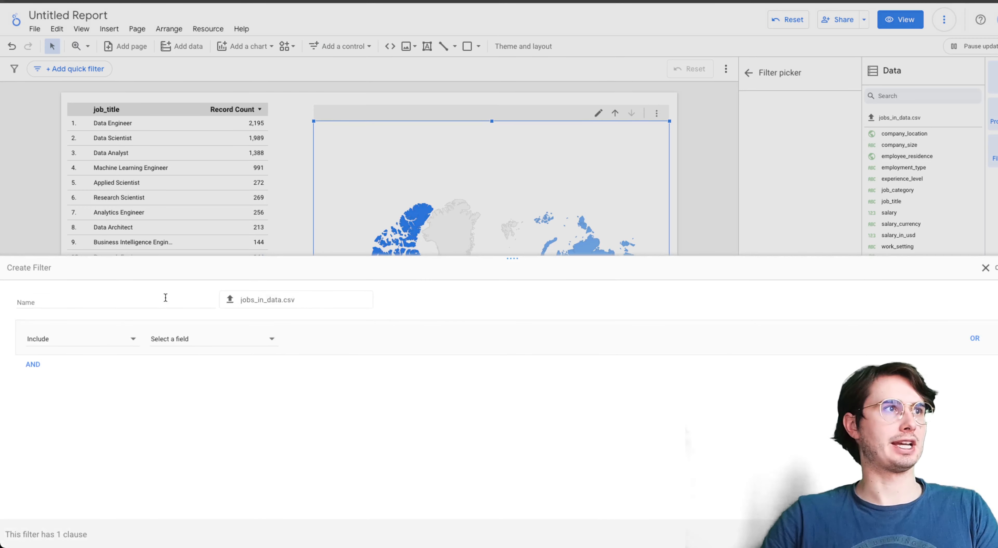
click(112, 301)
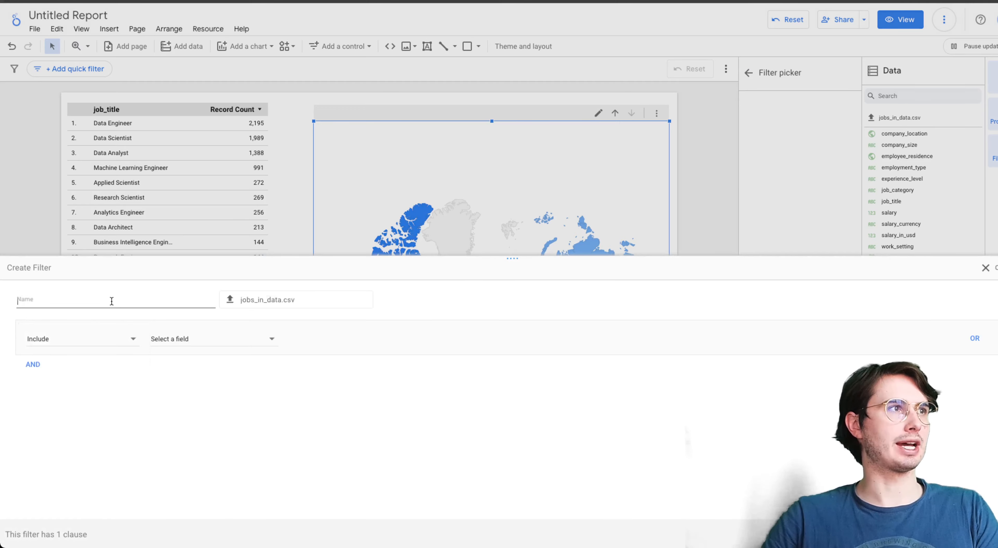
click(99, 338)
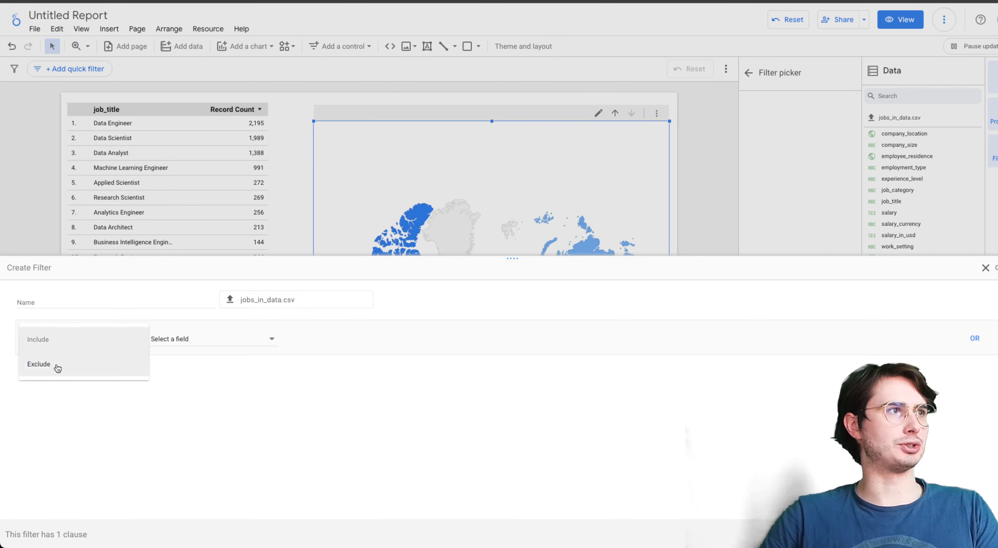
click(64, 364)
click(211, 341)
scroll(214, 388, down, 1)
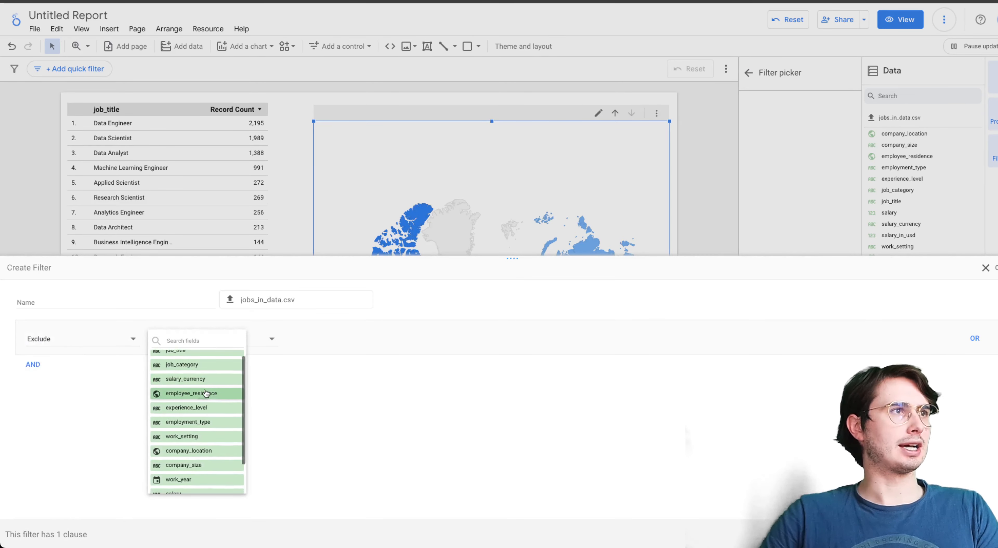
scroll(213, 380, down, 1)
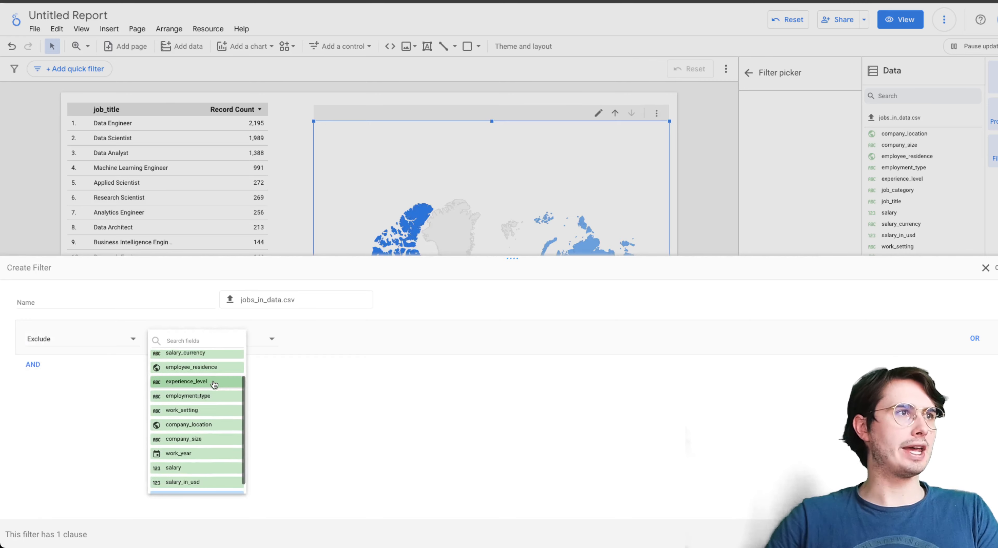
click(208, 438)
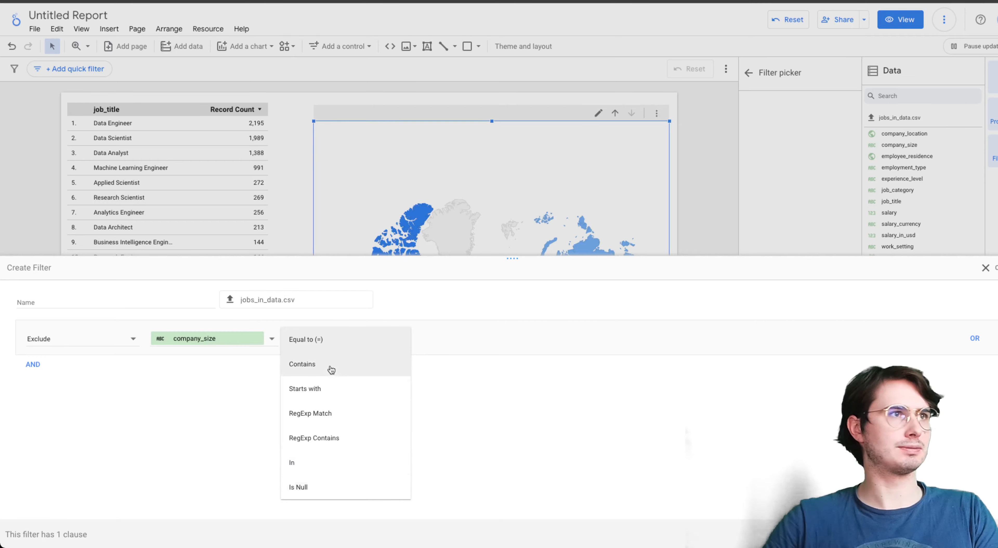
click(217, 348)
- Set the filter to exclude company_location values containing Russia, name it Exclusionary, and save it
click(217, 347)
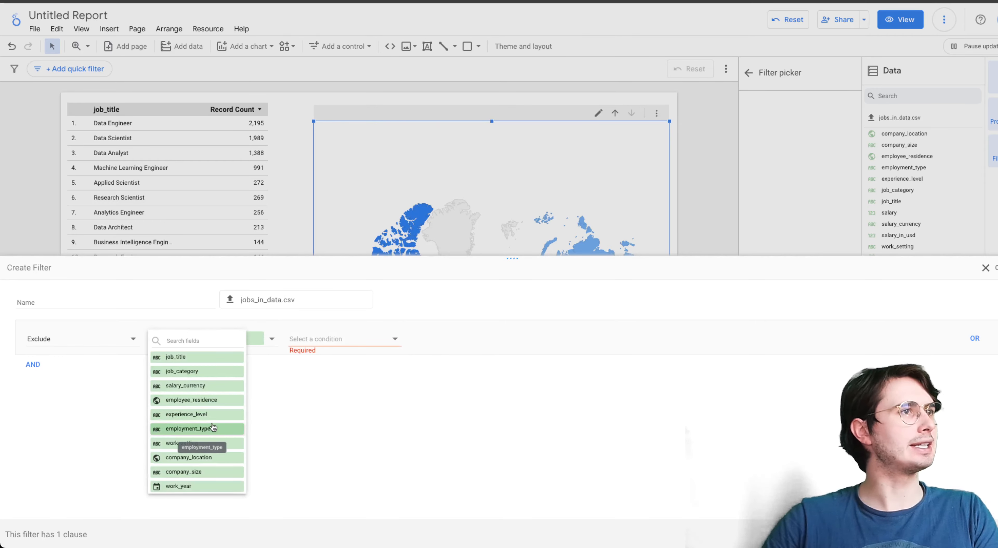
click(195, 458)
click(349, 340)
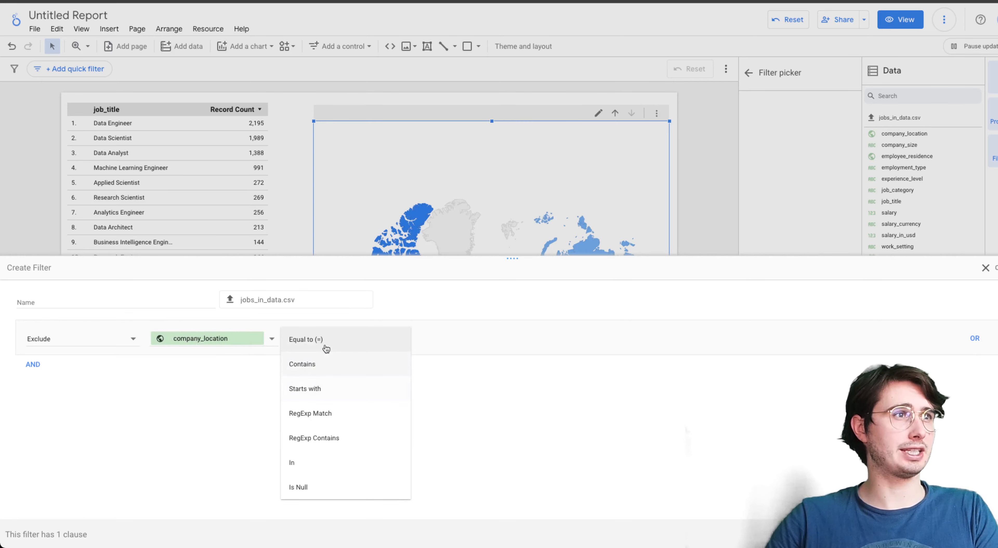
click(321, 365)
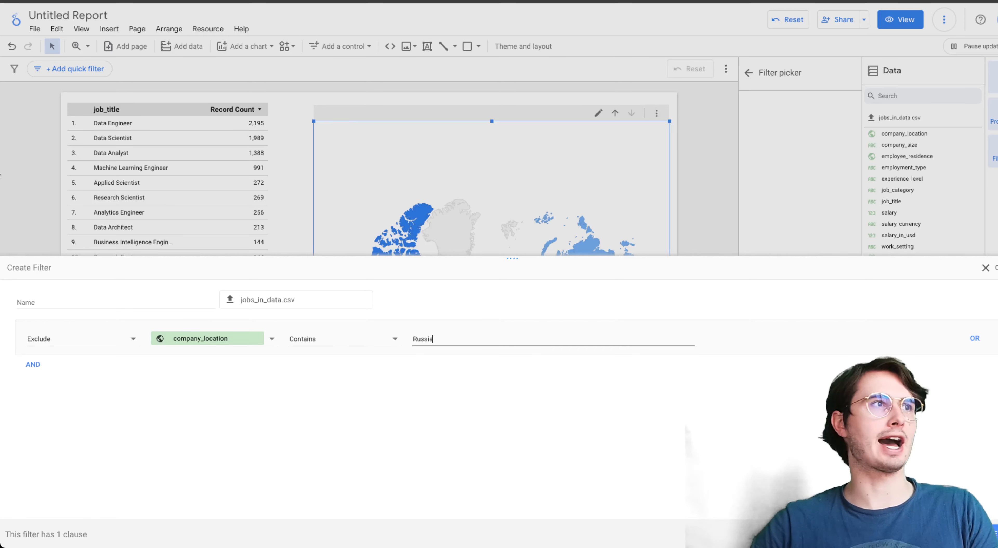
click(114, 305)
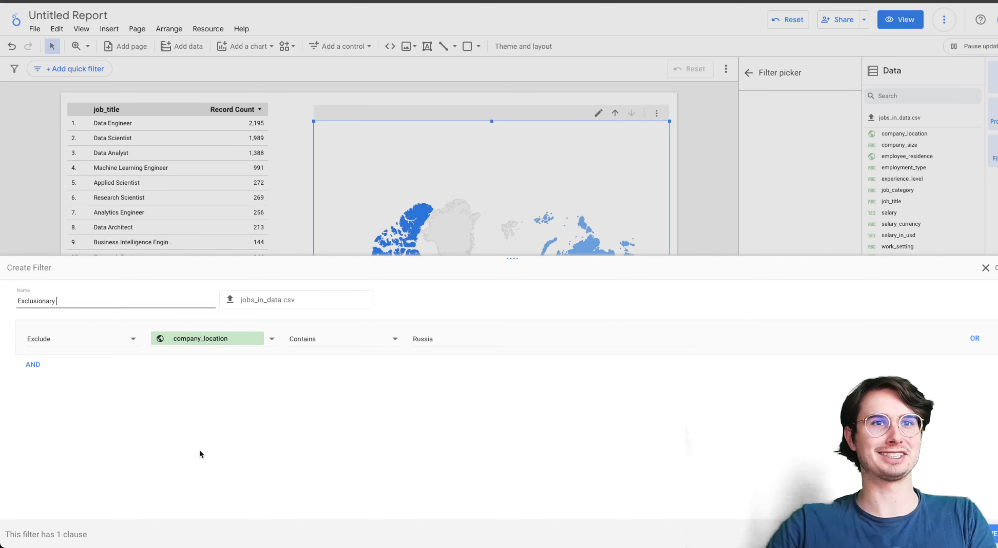
click(995, 534)
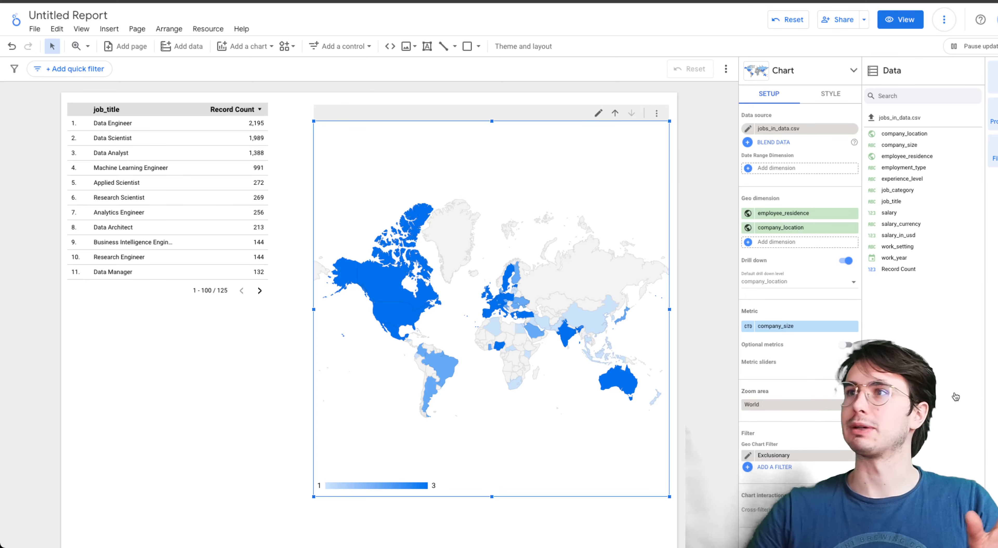
- Review the saved filters available for the geo chart
click(774, 468)
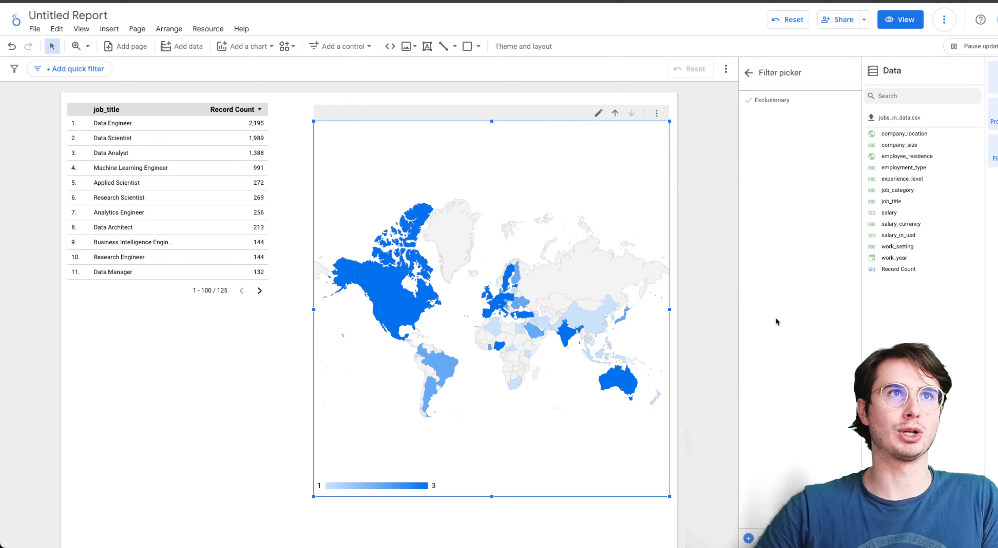
click(750, 72)
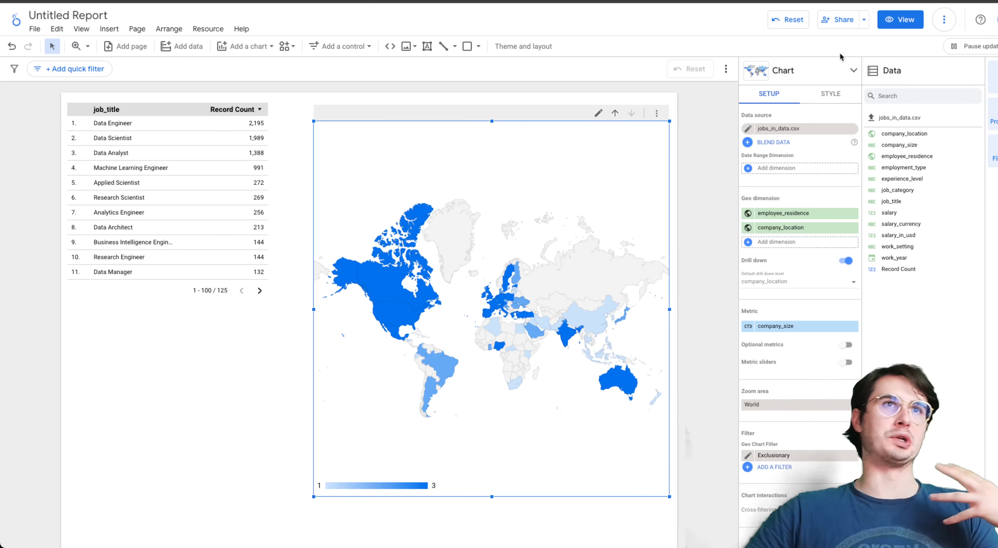
- Look over the geo chart's style options, including the max and mid color values and the font choices
click(832, 95)
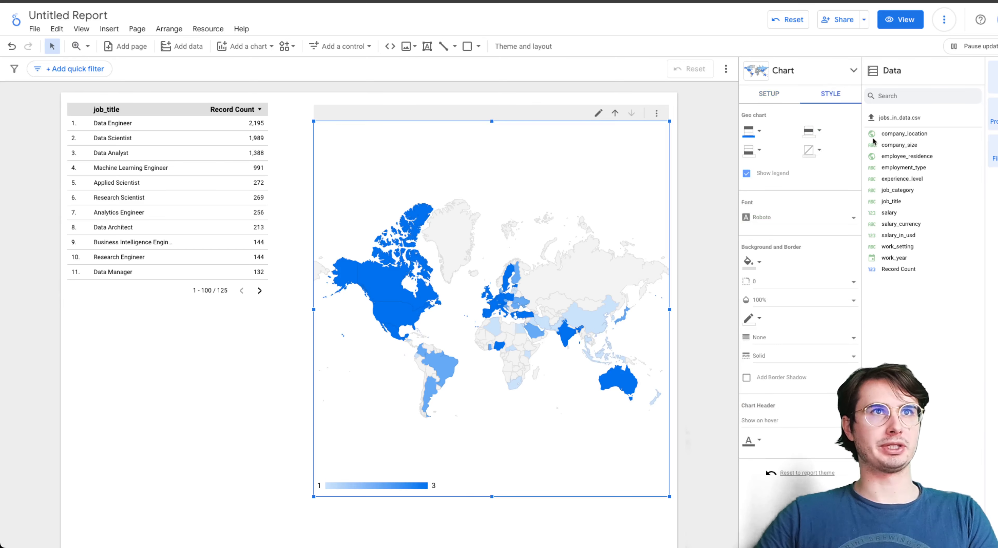
click(761, 136)
click(750, 125)
click(817, 134)
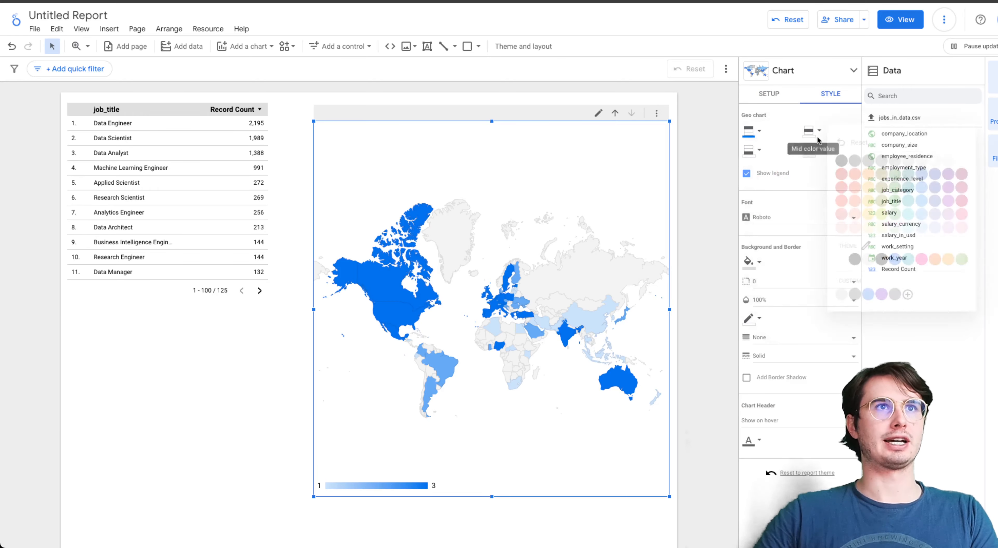
click(808, 134)
click(828, 224)
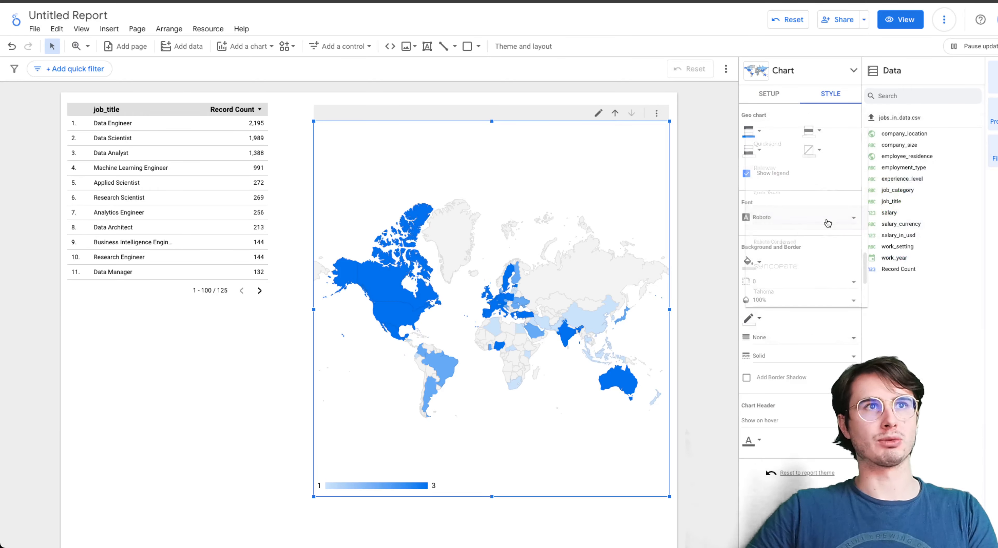
click(936, 364)
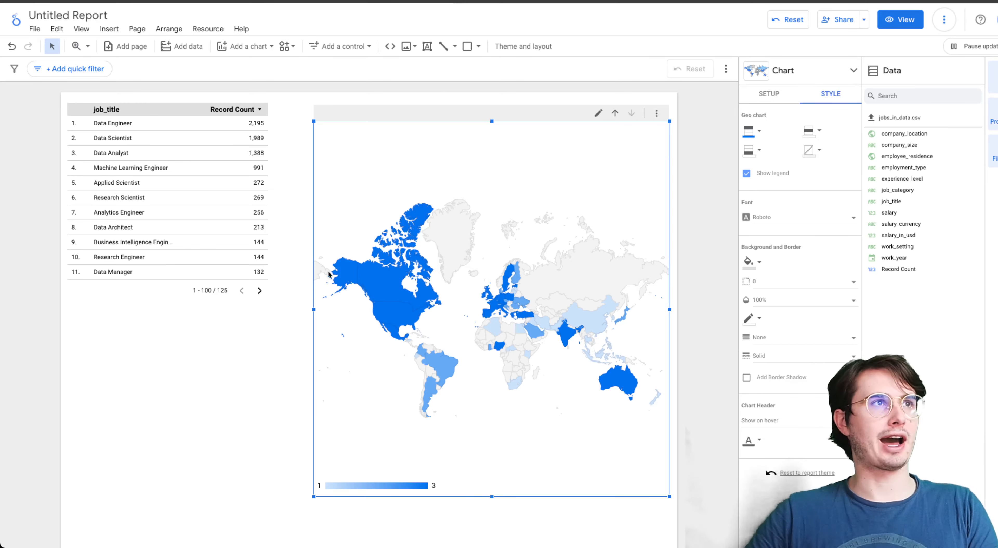
- Add a stacked bar chart to the report and place it below the job title table, overlapping the map
click(250, 46)
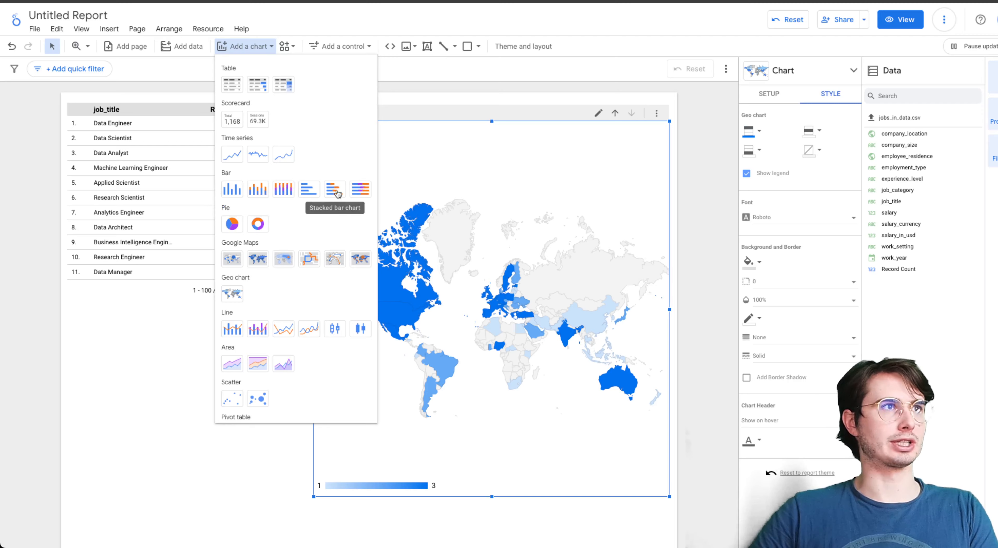
click(334, 191)
drag(513, 252, 142, 398)
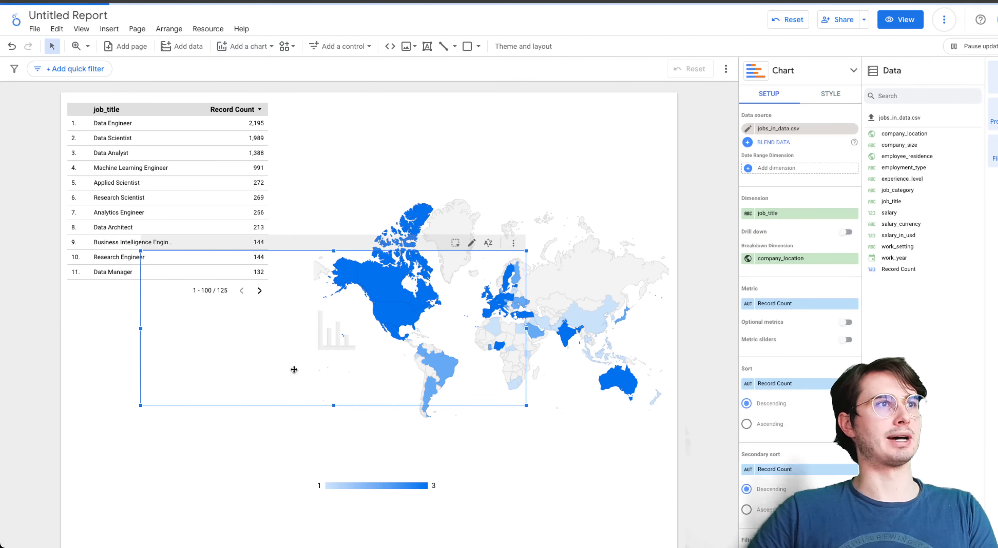
drag(239, 354, 196, 421)
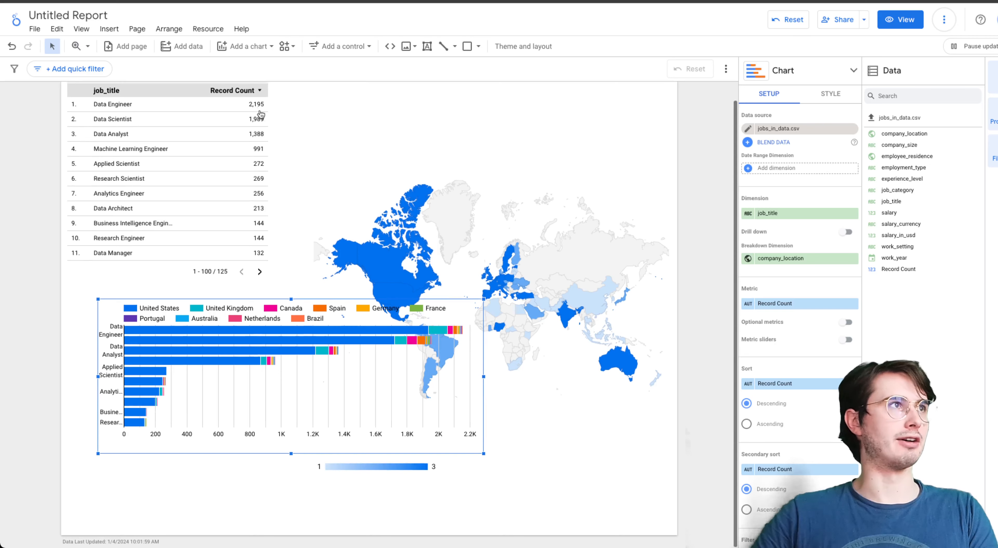
- Add a second page to the report and insert a pie chart enlarged to cover most of it
click(118, 50)
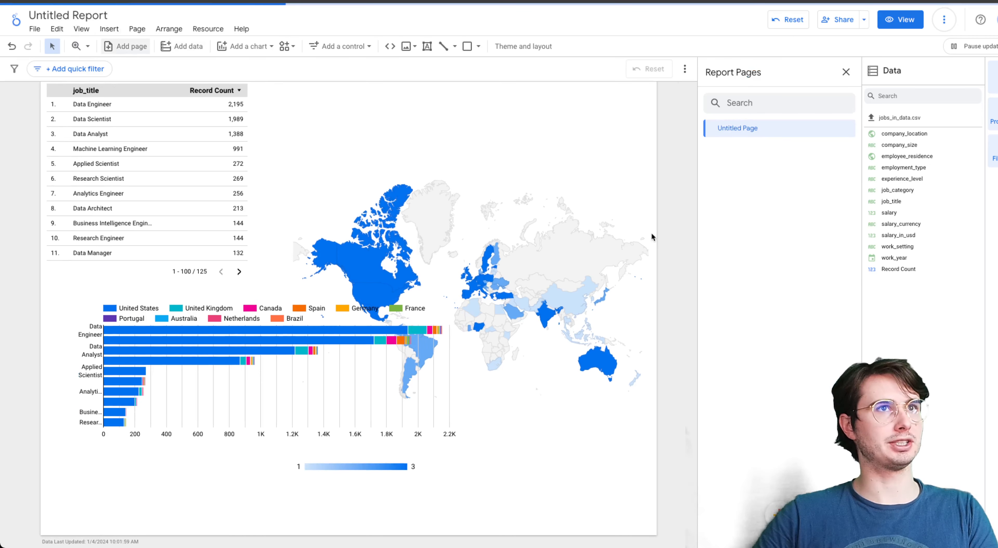
click(309, 152)
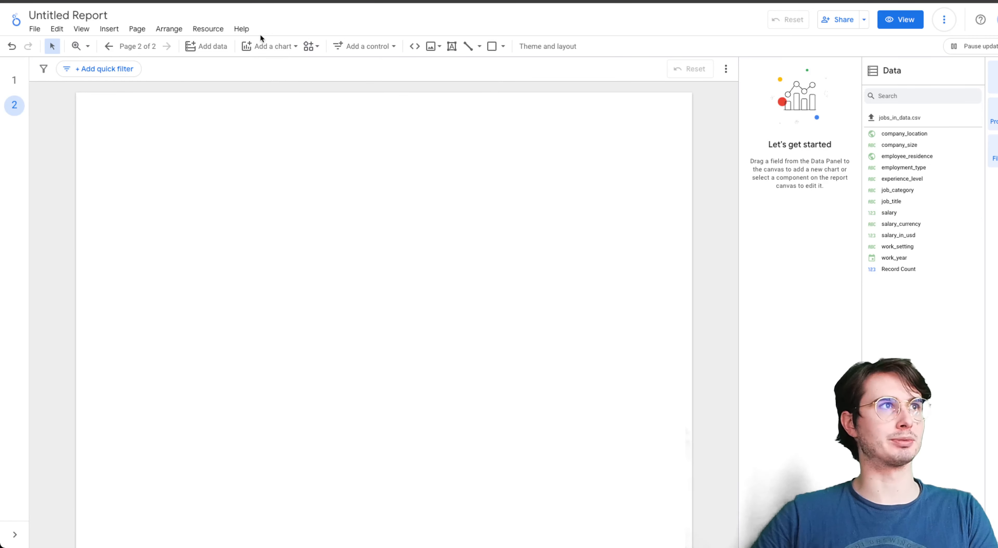
click(269, 46)
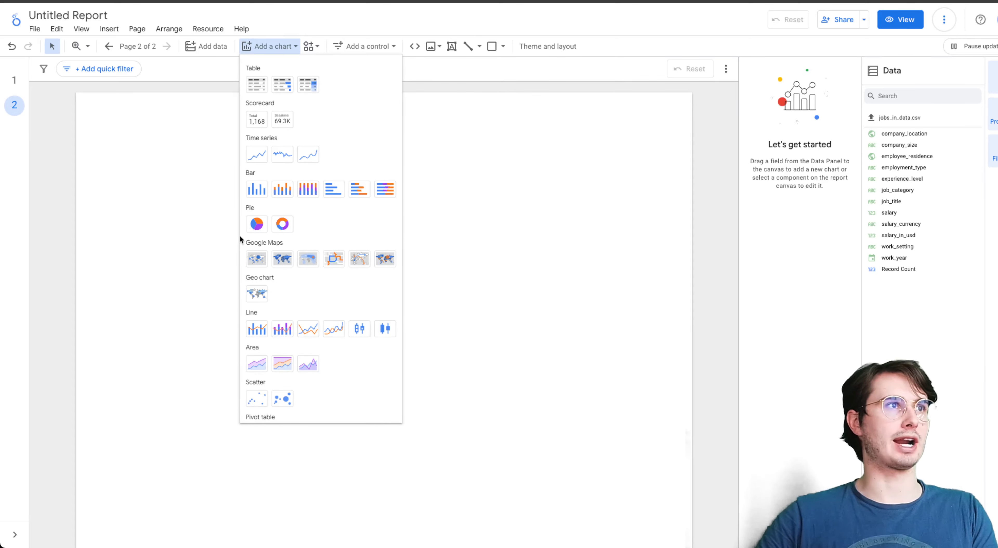
click(257, 224)
click(172, 140)
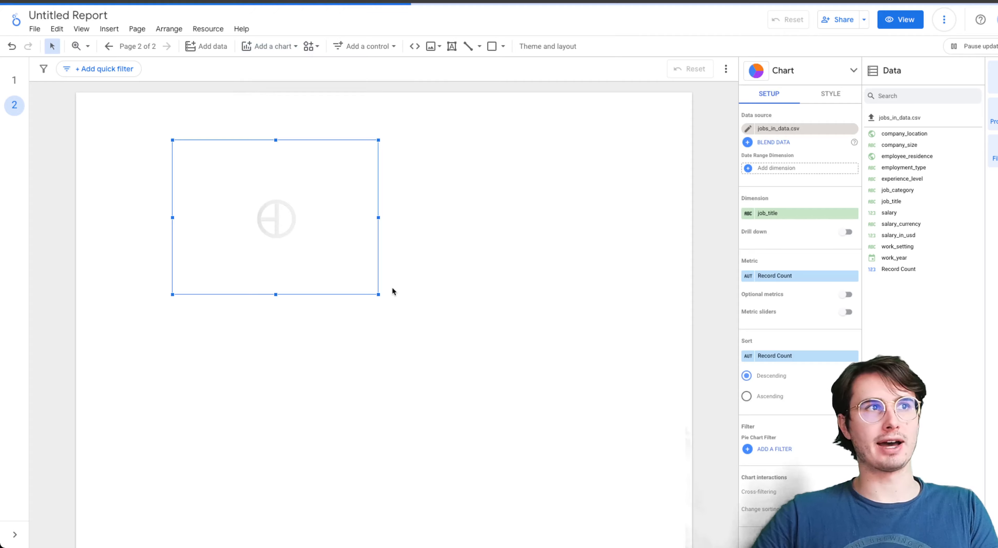
drag(379, 295, 652, 479)
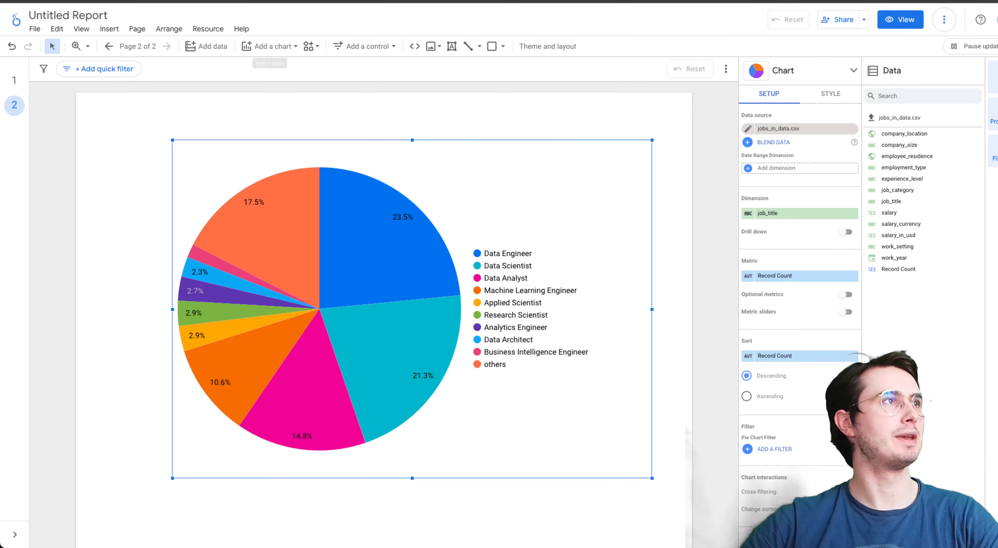
- Return to the Looker Studio home page and open the Acme Marketing template
click(16, 20)
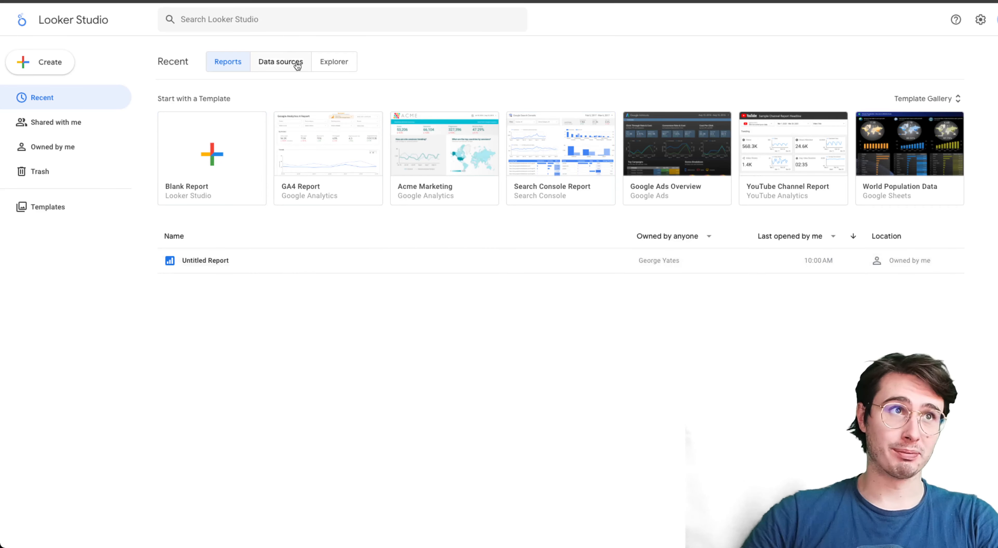
click(440, 171)
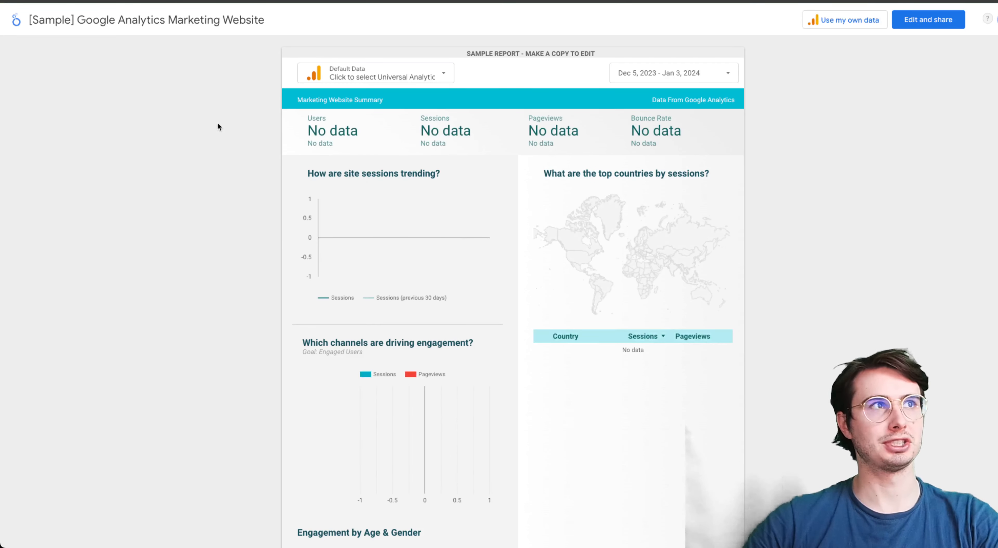
- Try Paid Transactions Goal Funnel Profile and AQ - Trinity - RAW as the sample report's data, and switch back to Default
click(337, 73)
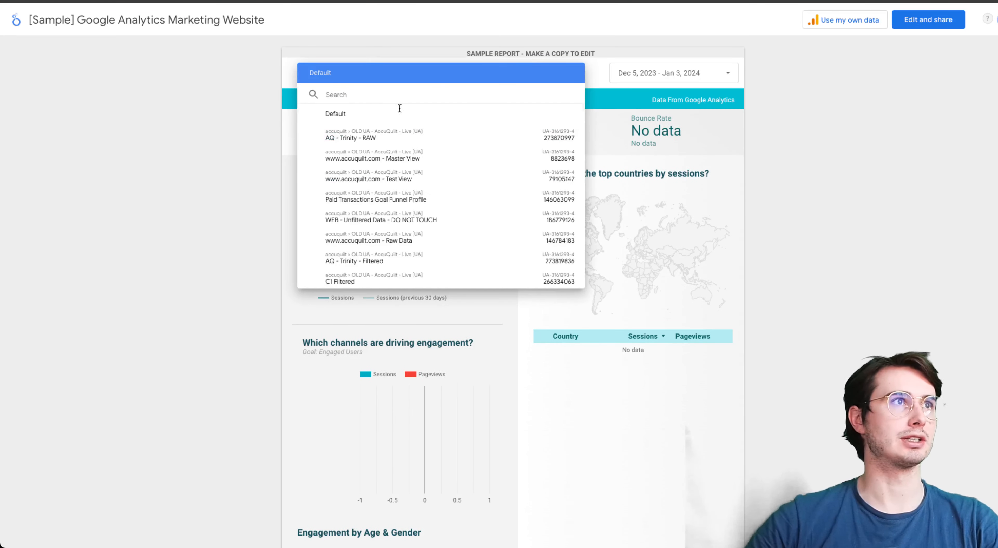
click(443, 195)
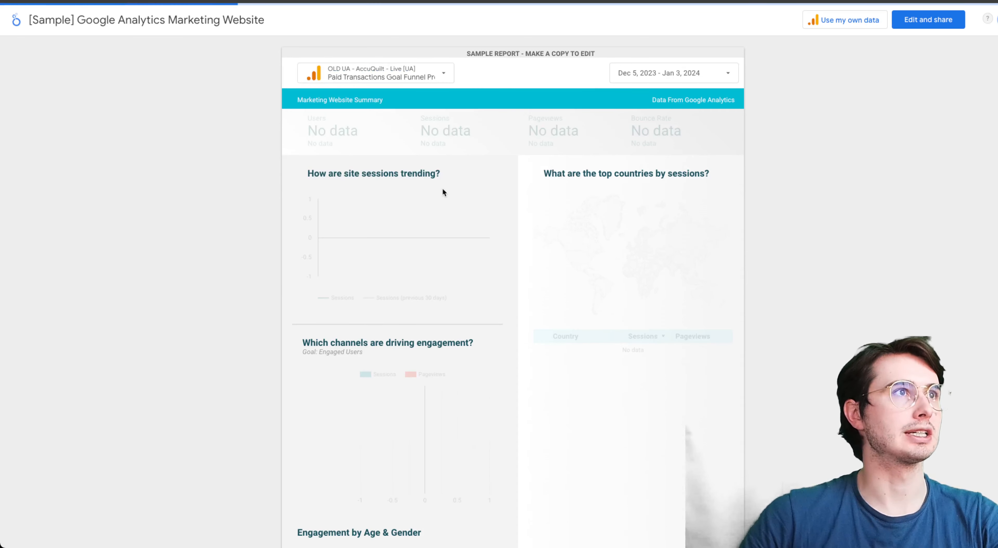
click(389, 79)
click(376, 134)
click(405, 75)
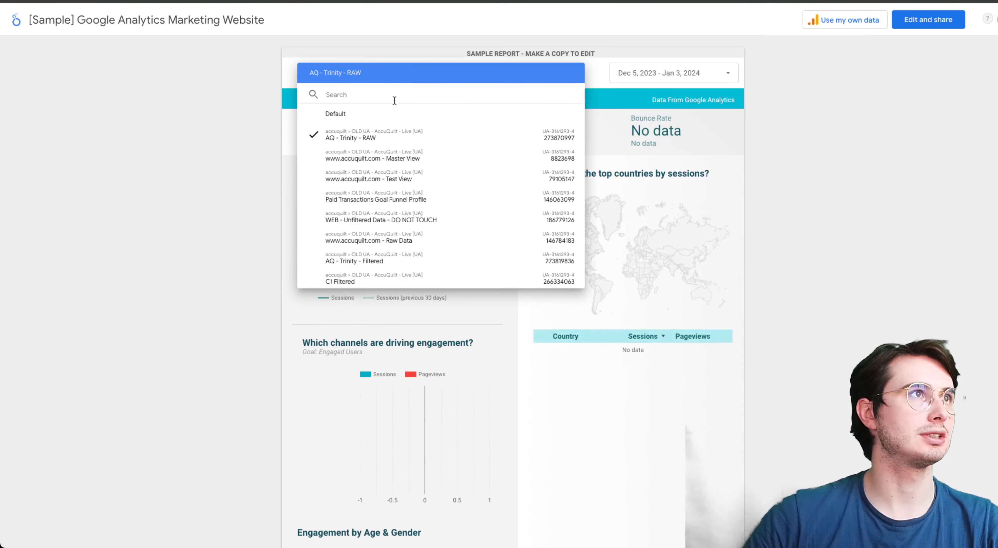
click(389, 112)
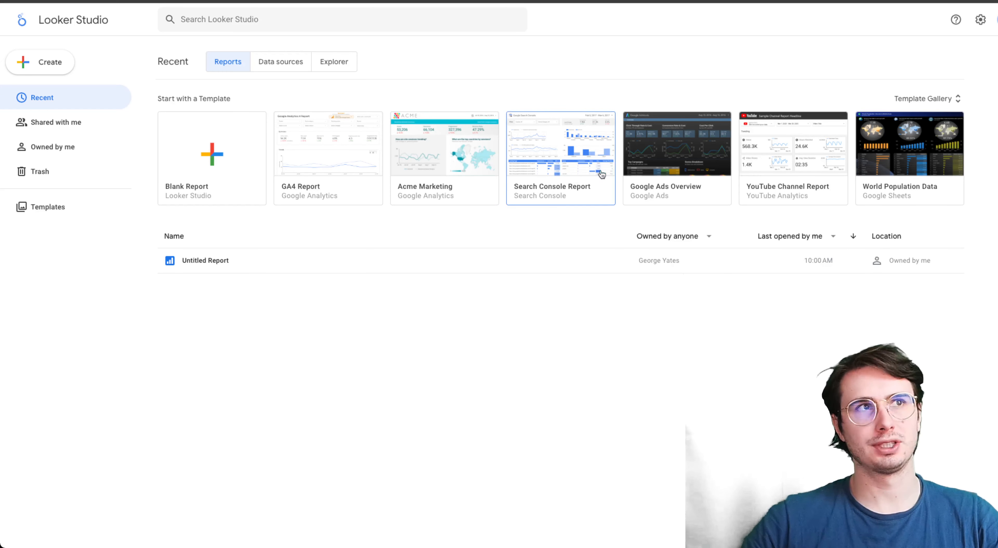
- Open the Google Ads Overview template, authorize access to Google Ads data, and check which data choices the sample report offers
click(511, 174)
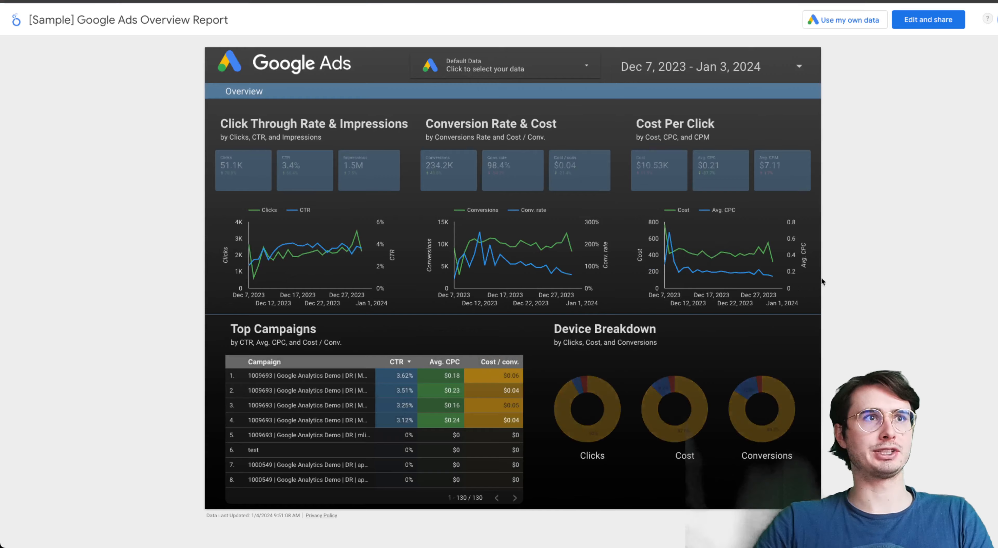
click(486, 74)
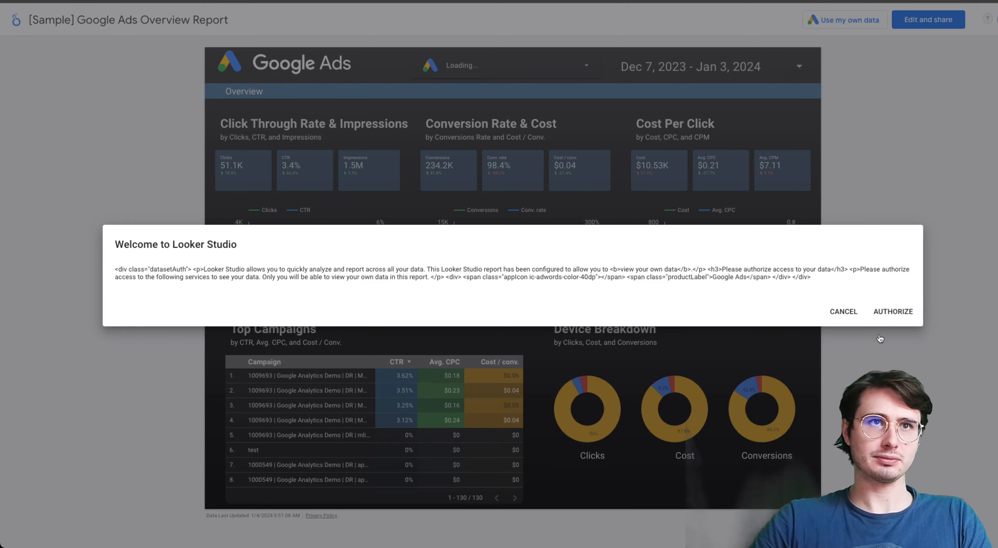
click(893, 312)
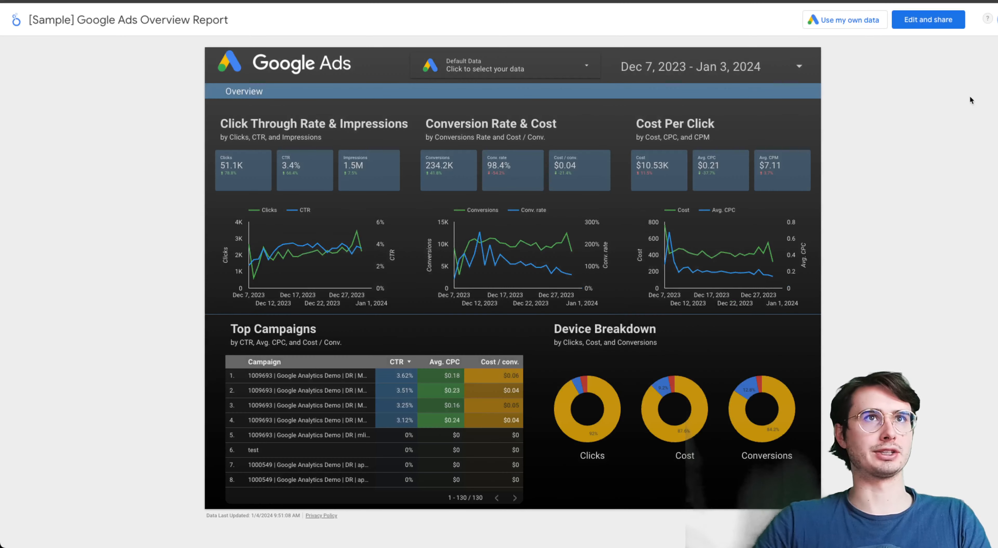
click(477, 65)
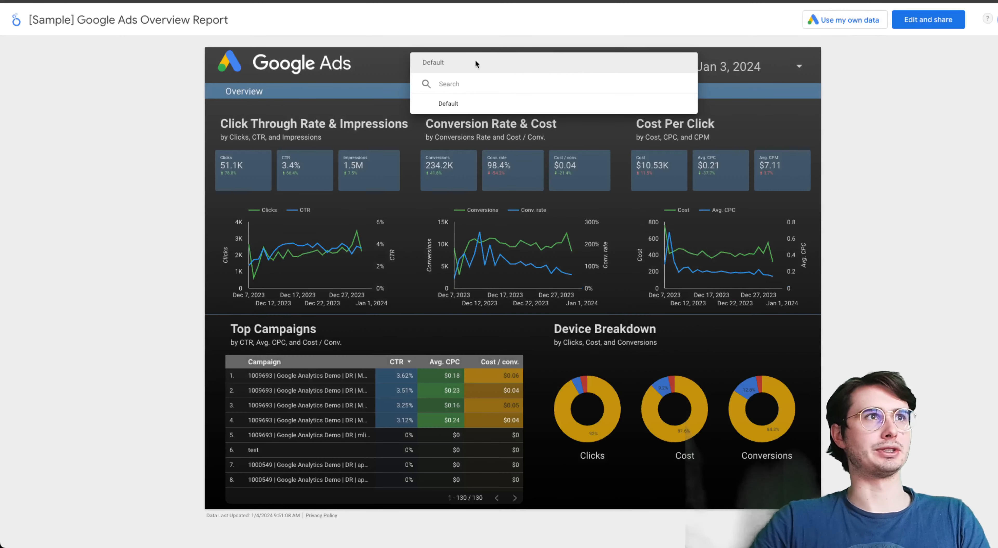
click(958, 197)
- Check which Google Ads accounts can be connected as own data for the sample report, and leave without adding any
mouse_move(760, 246)
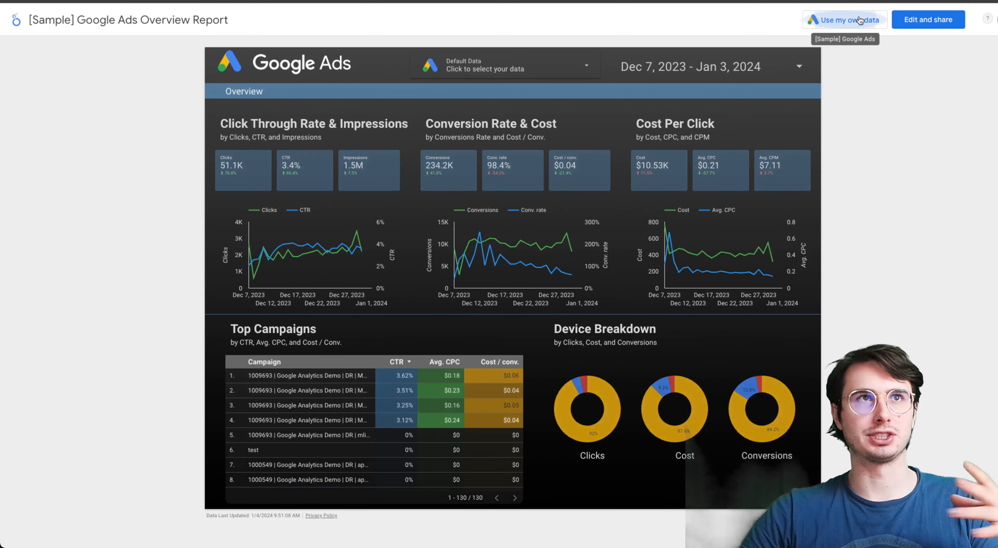
click(846, 20)
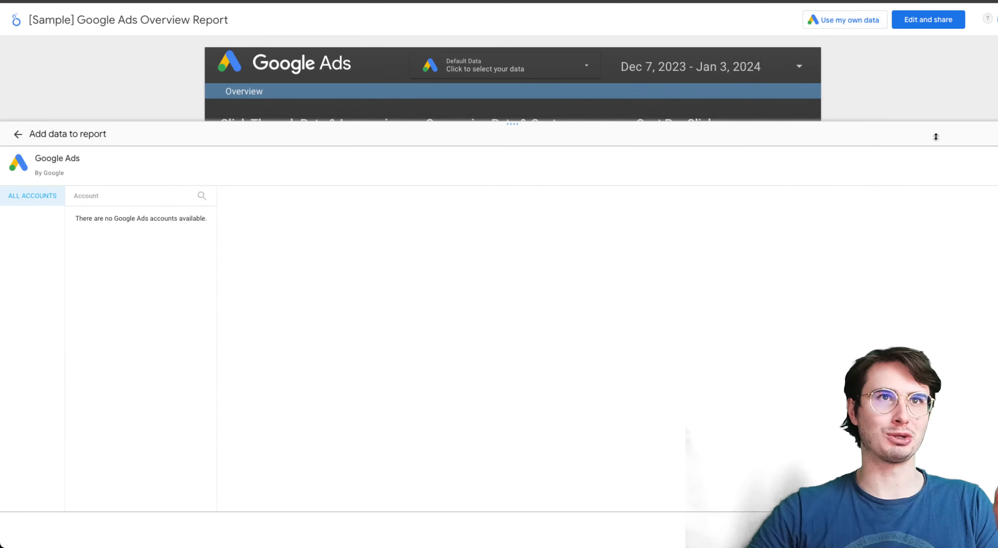
key(Escape)
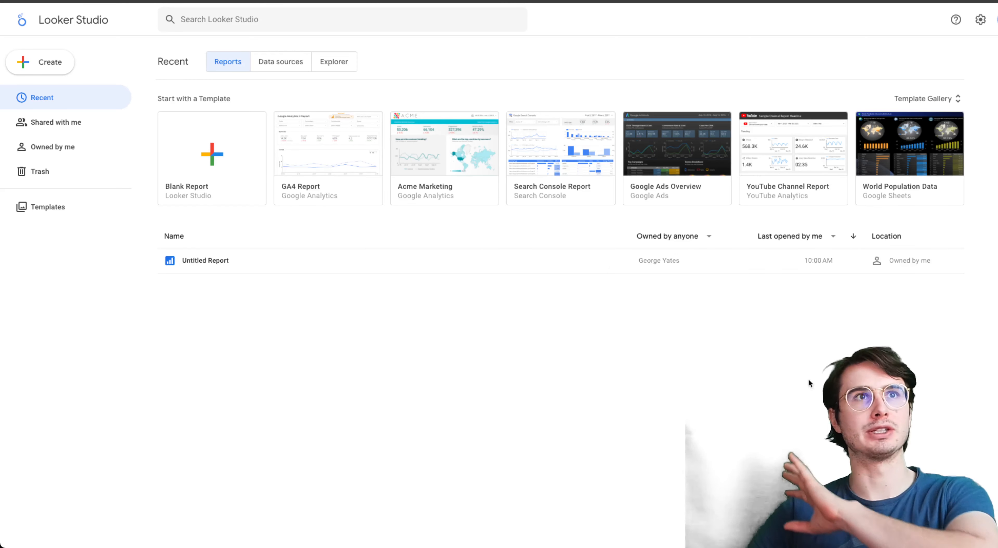
- Open the YouTube Channel Report template and select the channel The Data Guy as its data
click(822, 199)
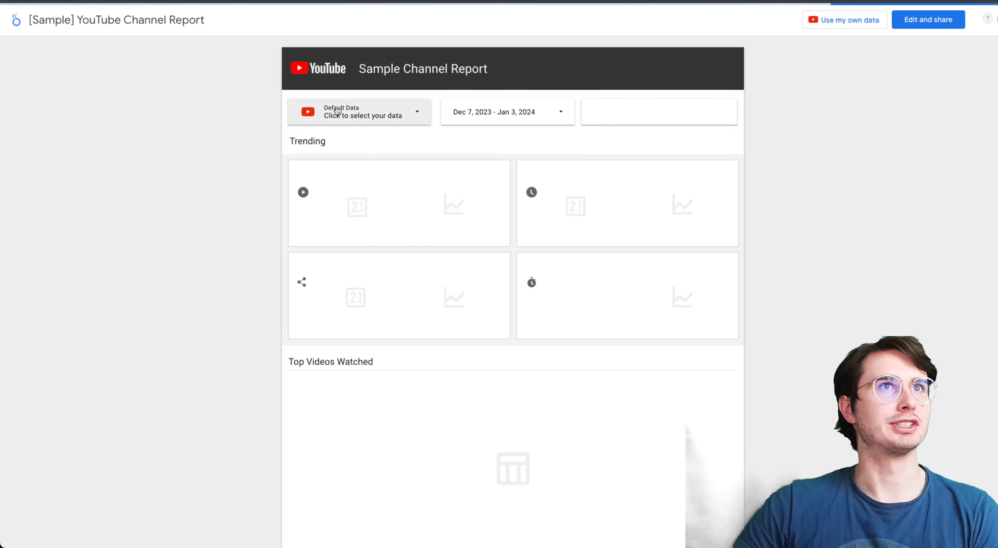
click(336, 111)
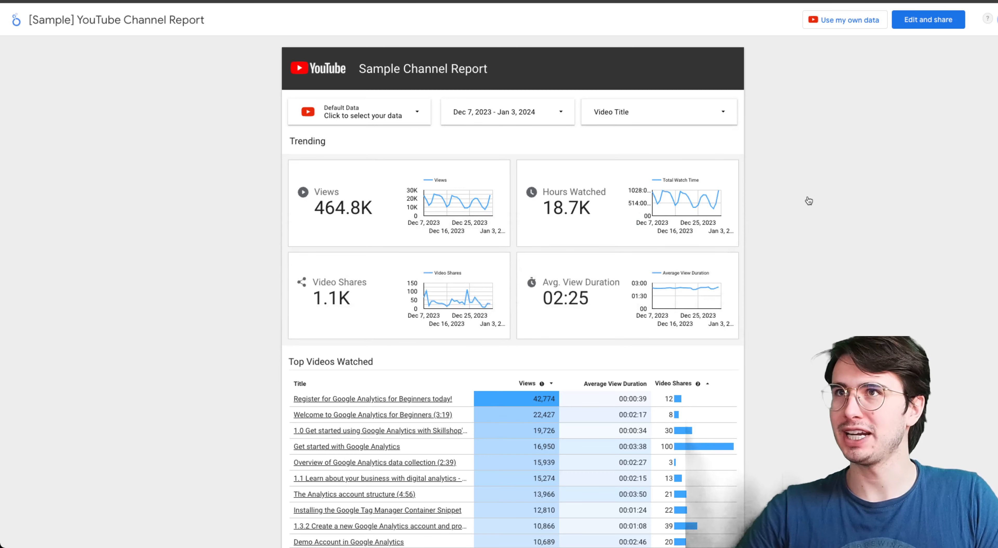
click(374, 105)
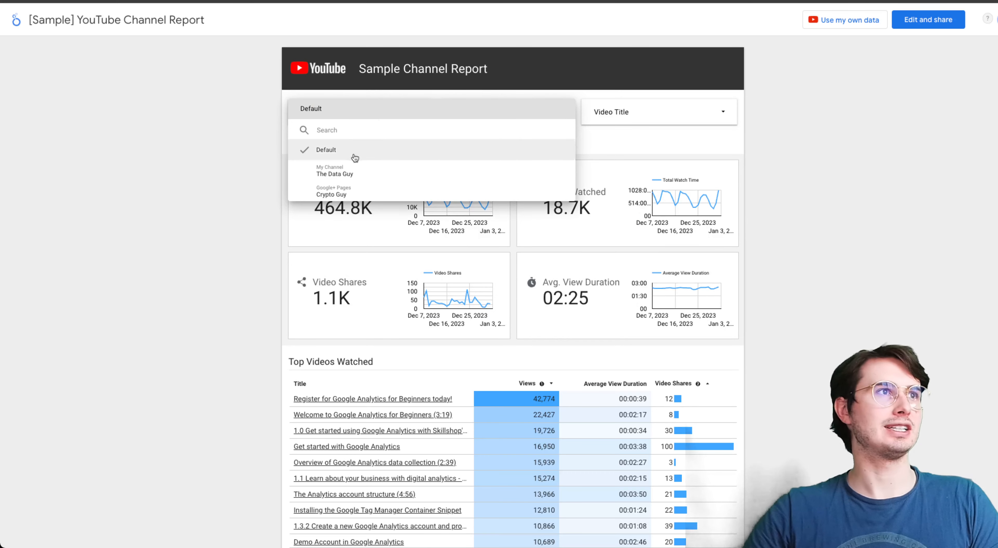
click(350, 174)
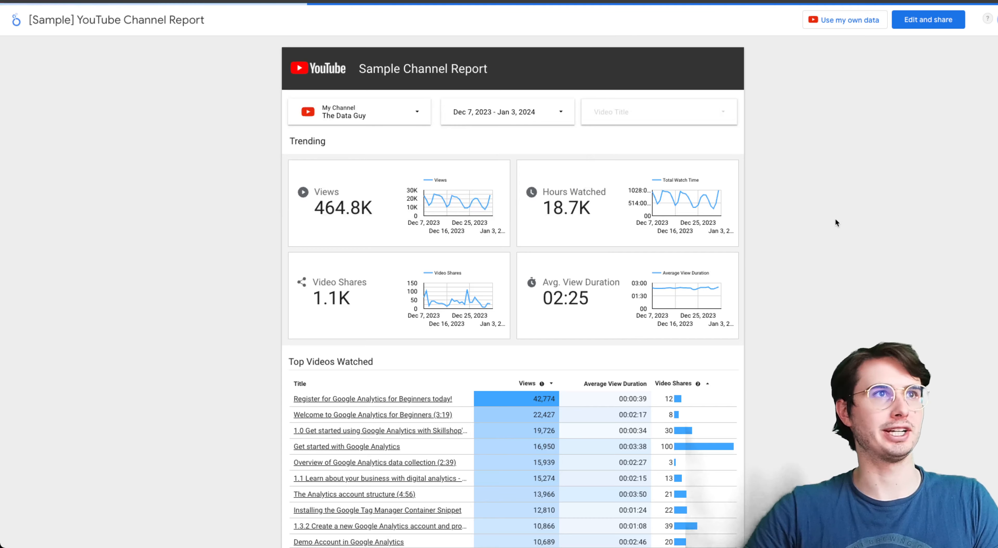
- Look over the report's trending metrics and top videos, and view the date range options without changing the range
scroll(286, 205, down, 1)
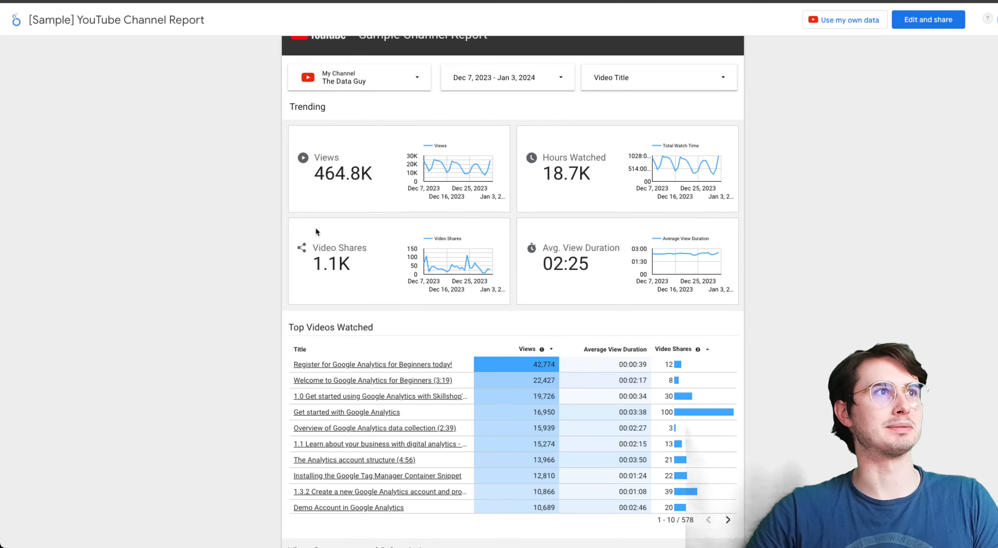
scroll(800, 177, down, 1)
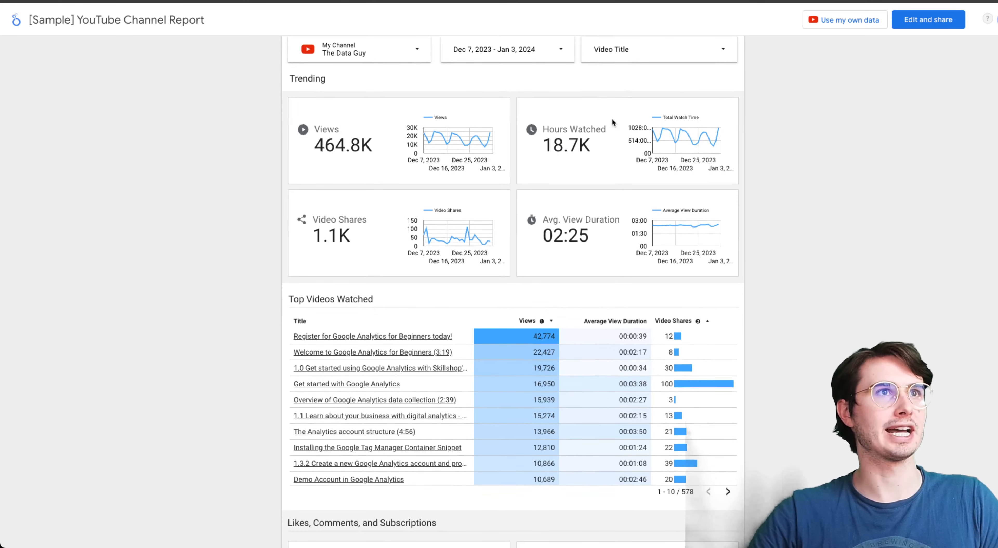
scroll(611, 118, up, 2)
click(535, 110)
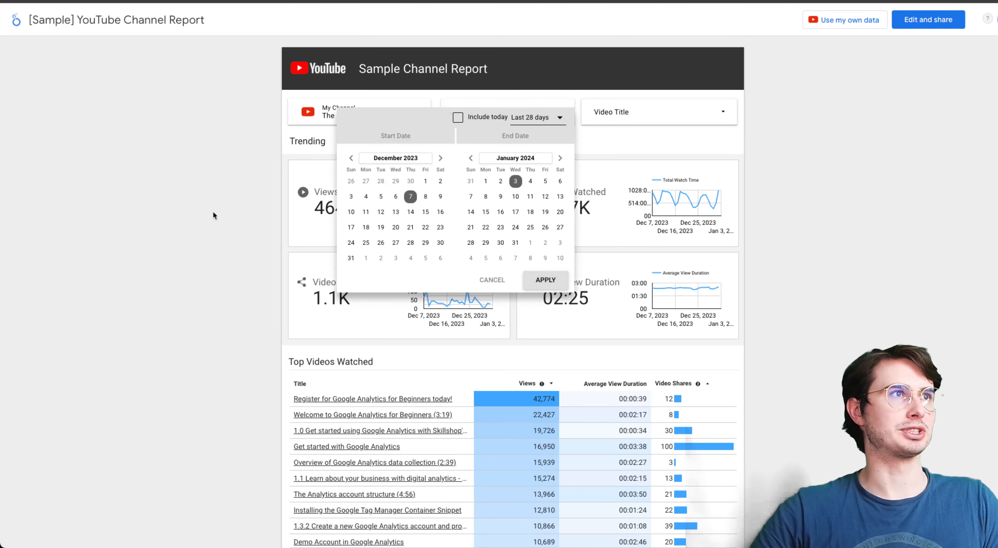
click(273, 176)
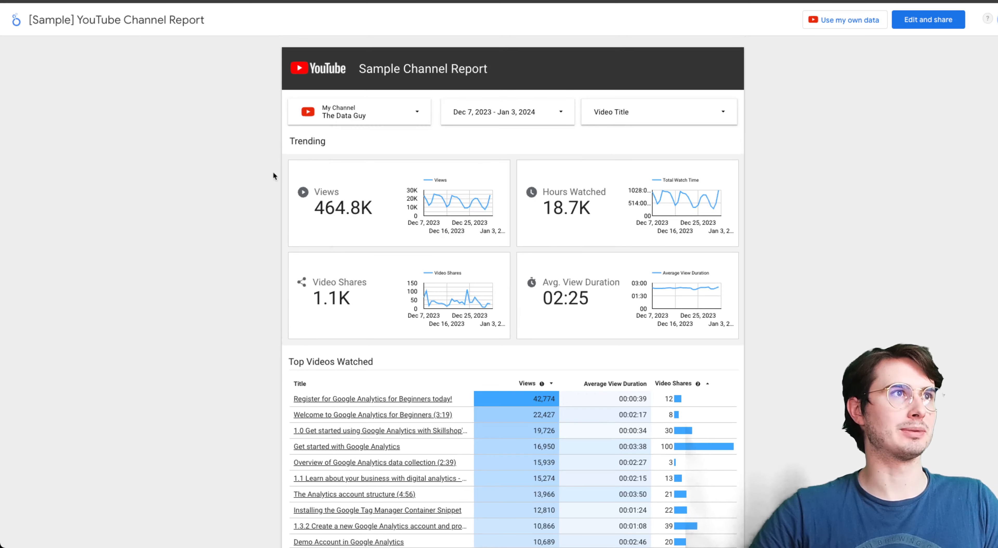
click(535, 123)
click(798, 170)
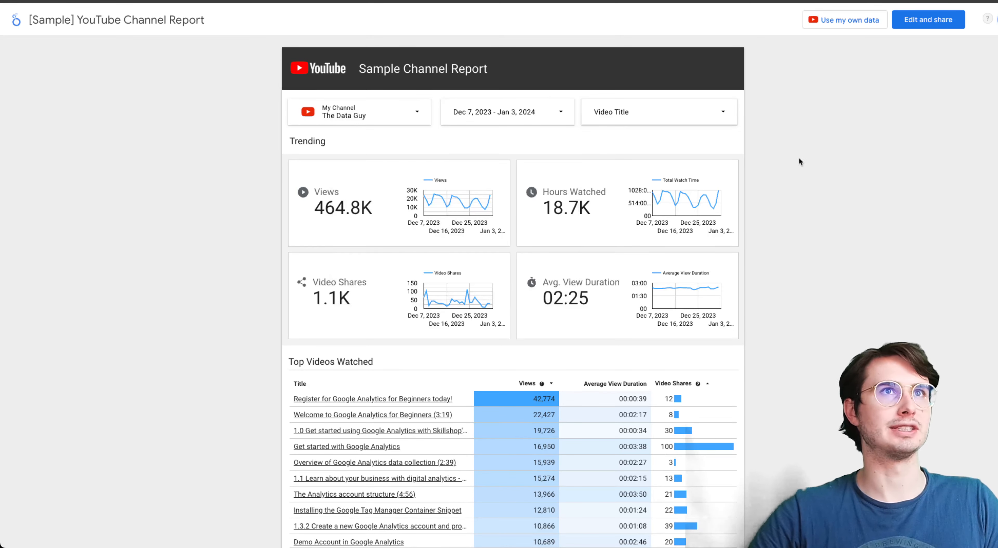
- Replace the sample data with own YouTube Analytics data, authorizing access and adding The Data Guy account to the report
click(868, 22)
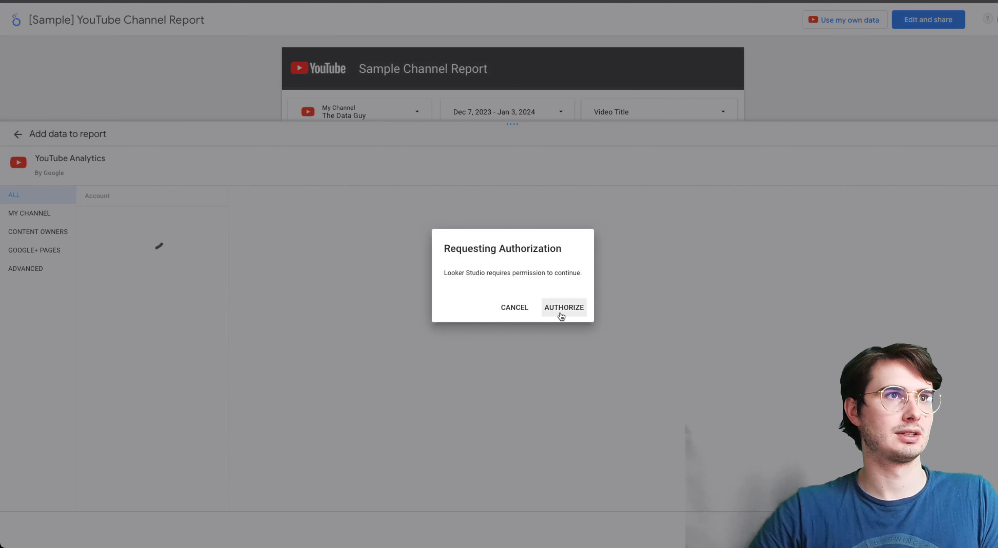
click(563, 310)
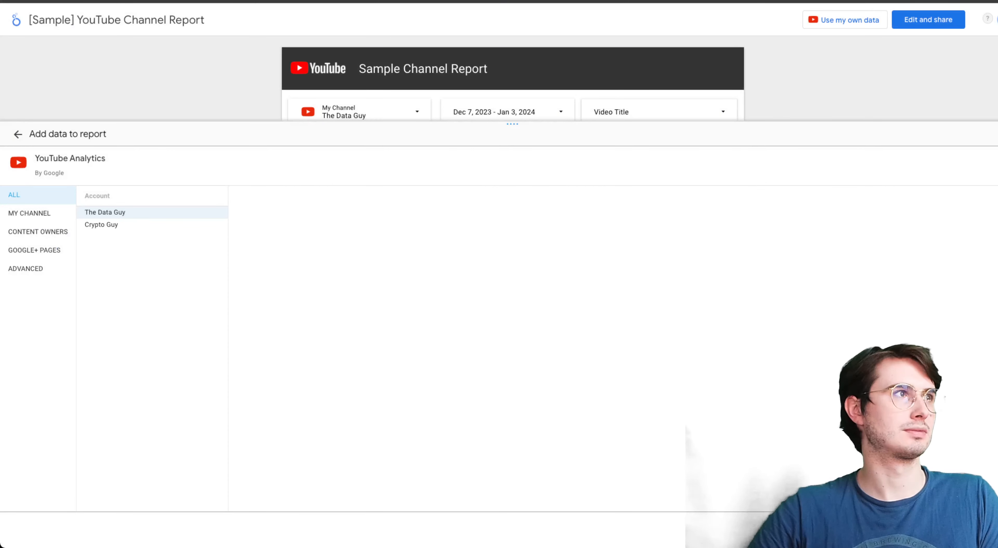
click(98, 216)
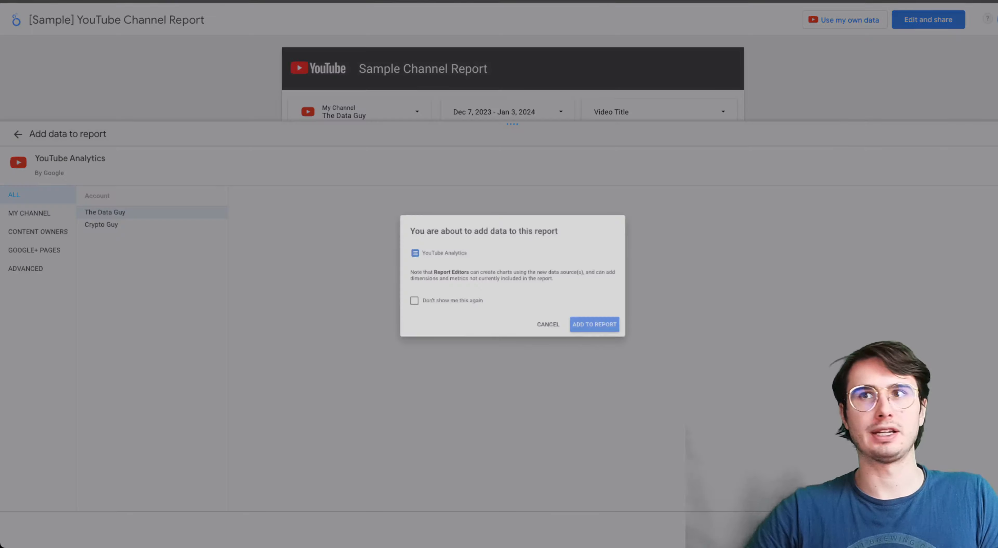
click(608, 333)
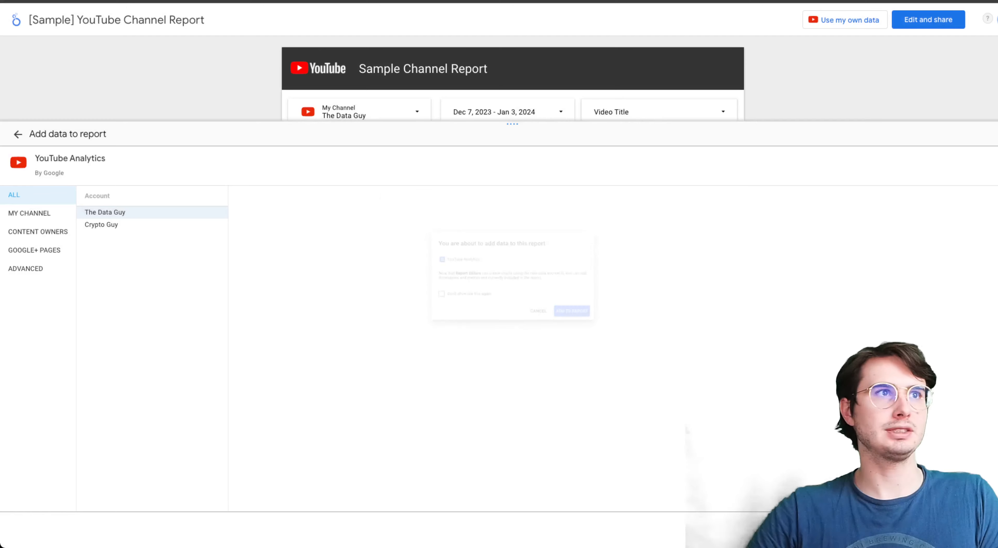
click(607, 333)
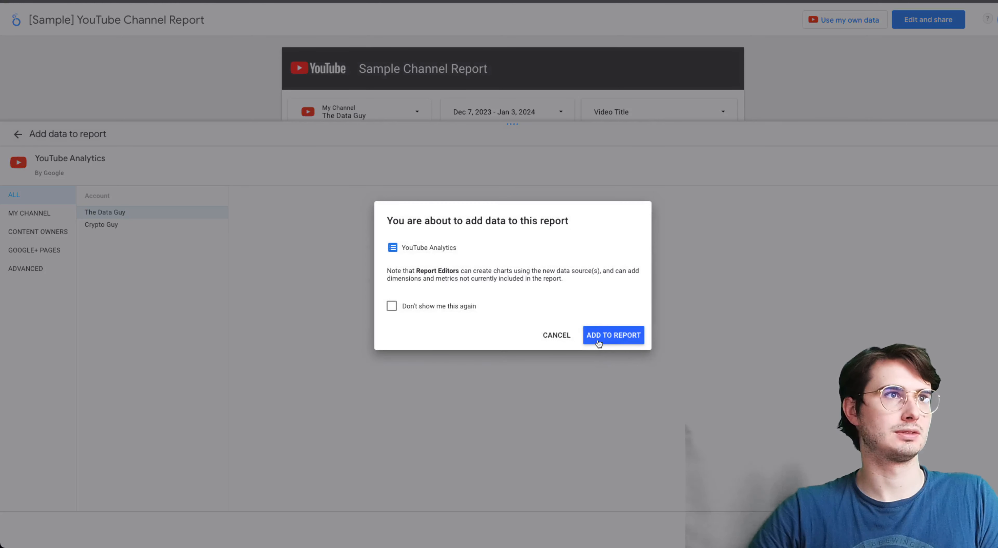
click(599, 333)
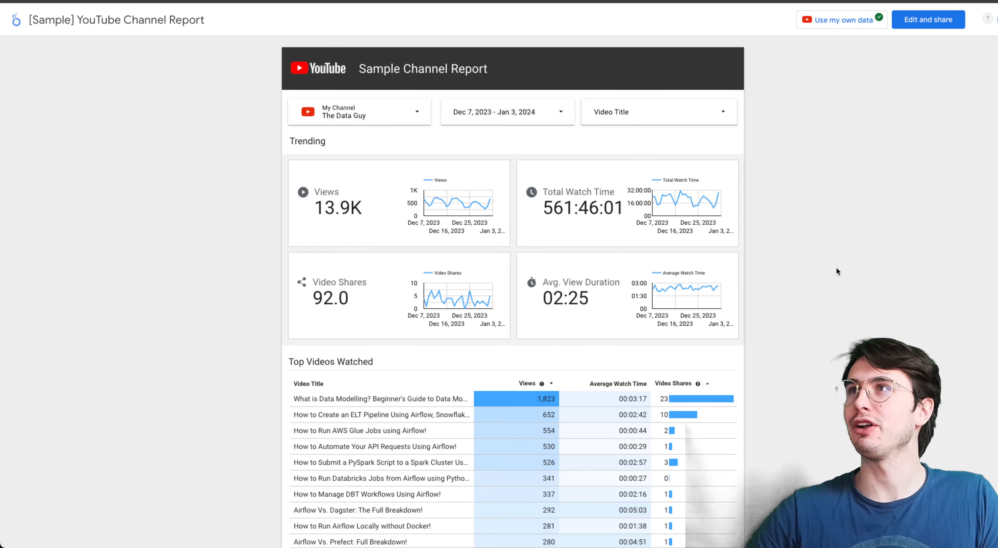
- Examine the Video Title filter's entries, the Top Videos Watched table, and the likes, comments and subscriptions charts
click(628, 112)
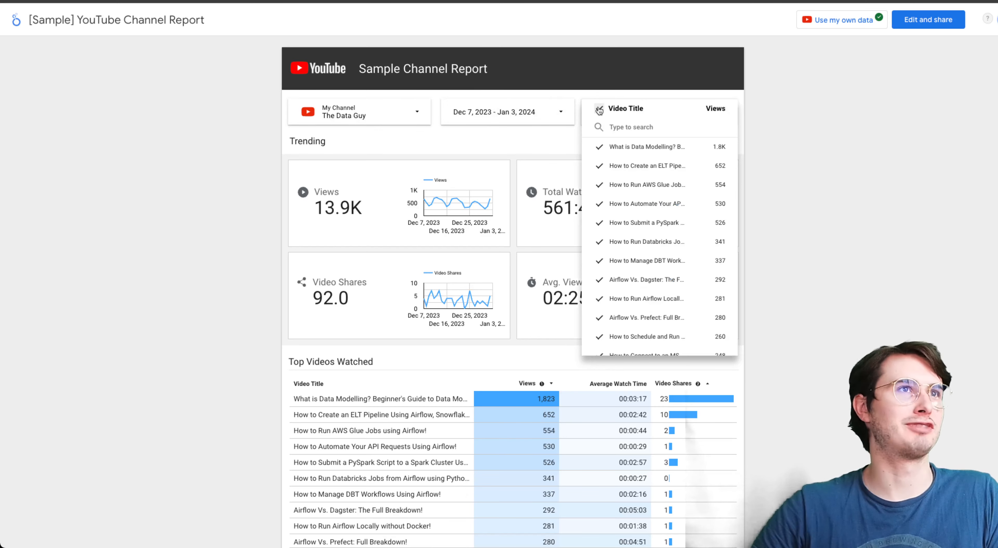
click(877, 166)
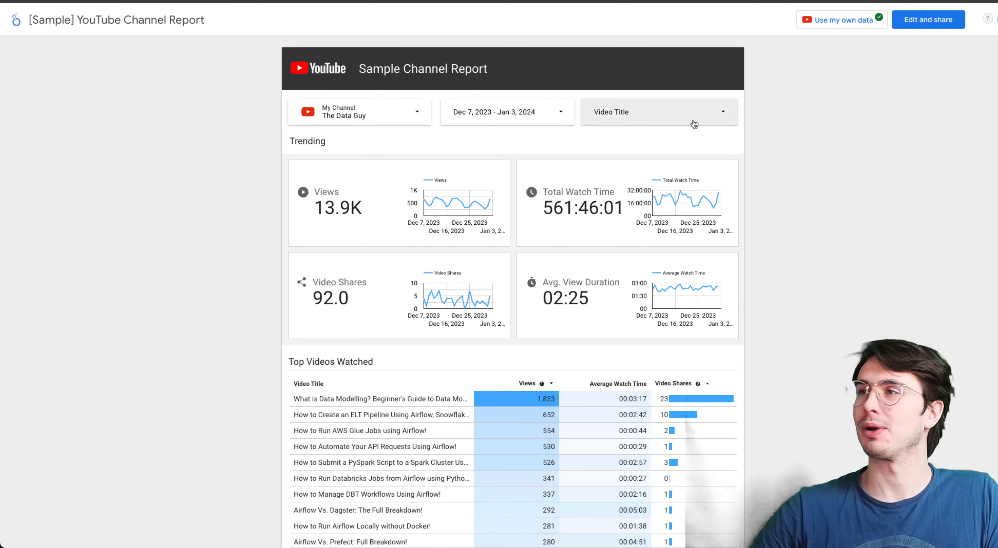
scroll(920, 244, down, 7)
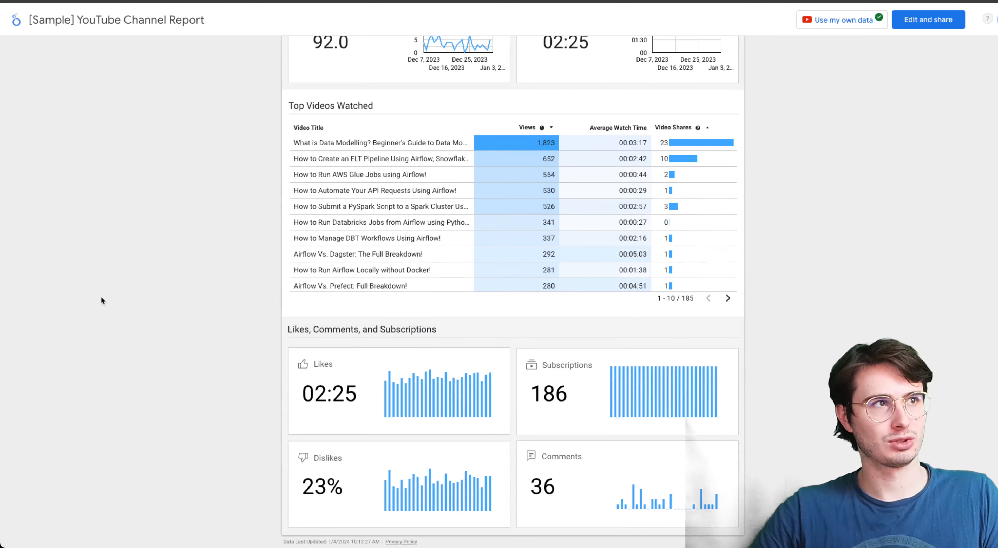
scroll(159, 284, up, 2)
scroll(162, 282, down, 2)
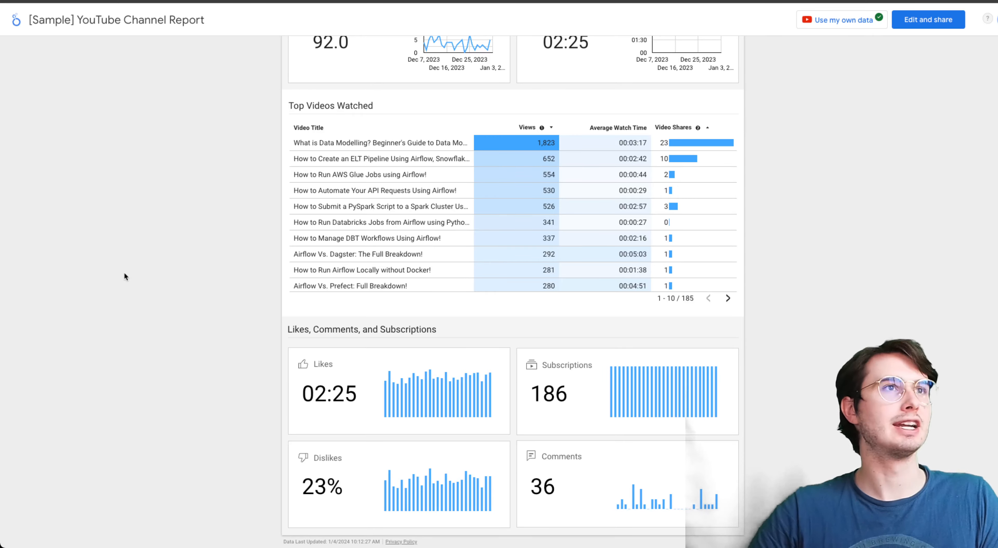
scroll(235, 218, up, 6)
scroll(237, 222, up, 4)
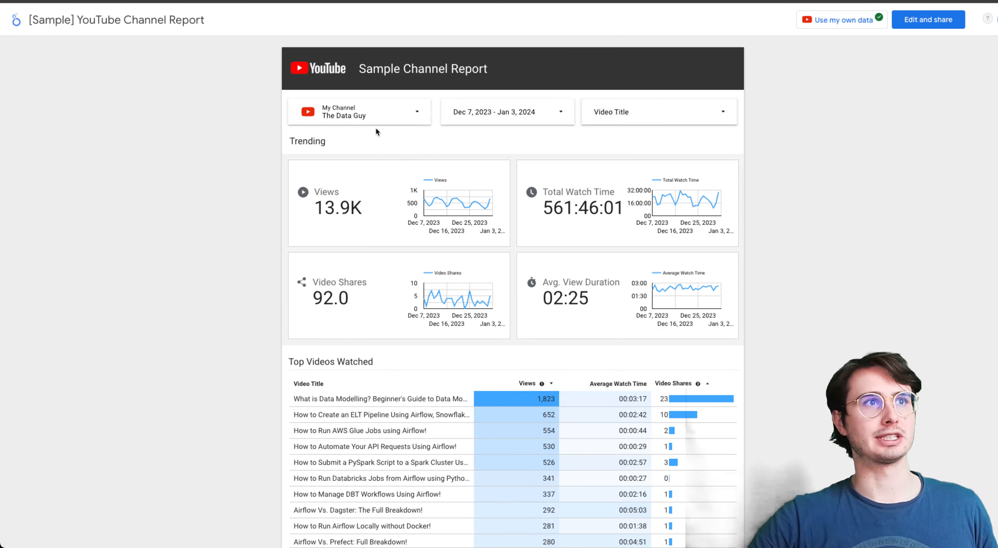
- Return to the Looker Studio home page and view which kinds of items can be created
click(12, 18)
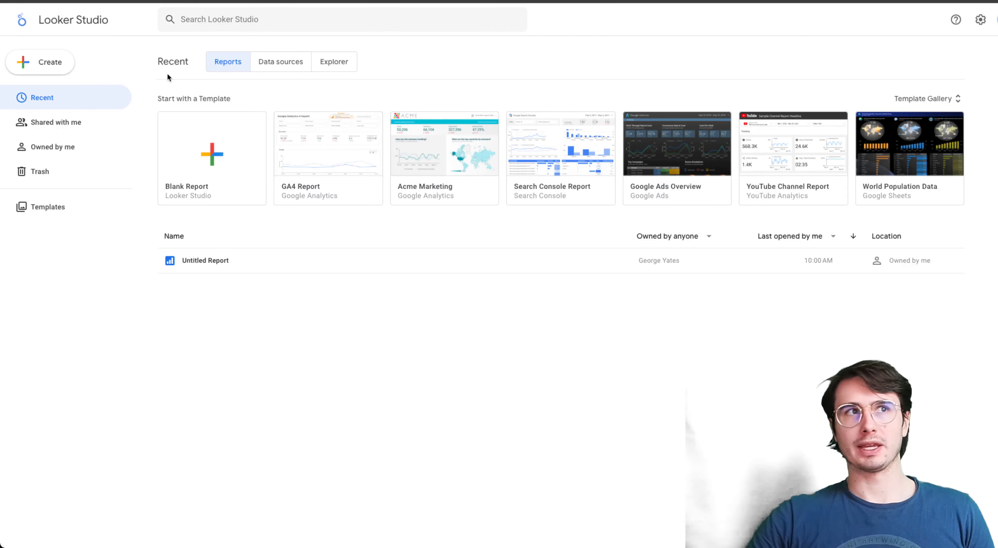
click(53, 72)
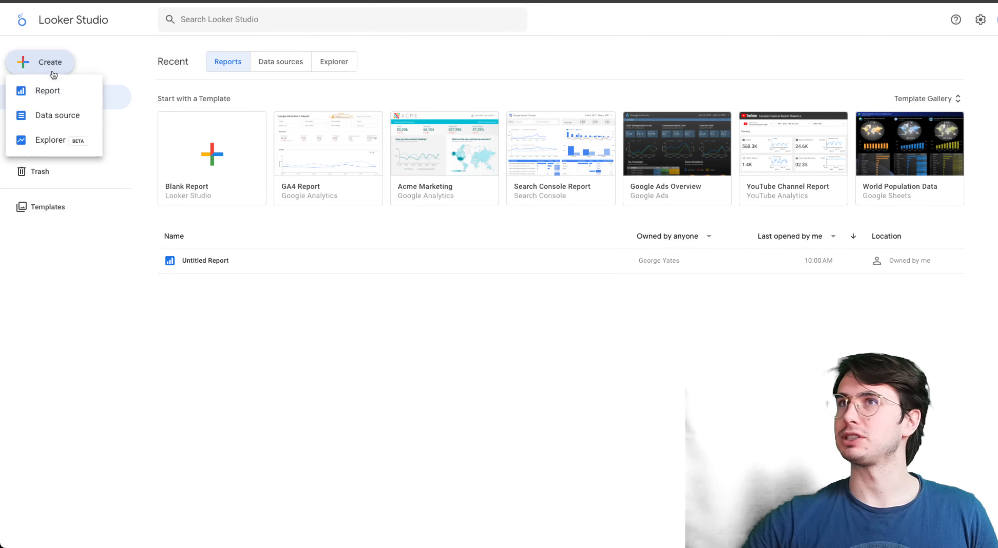
click(110, 60)
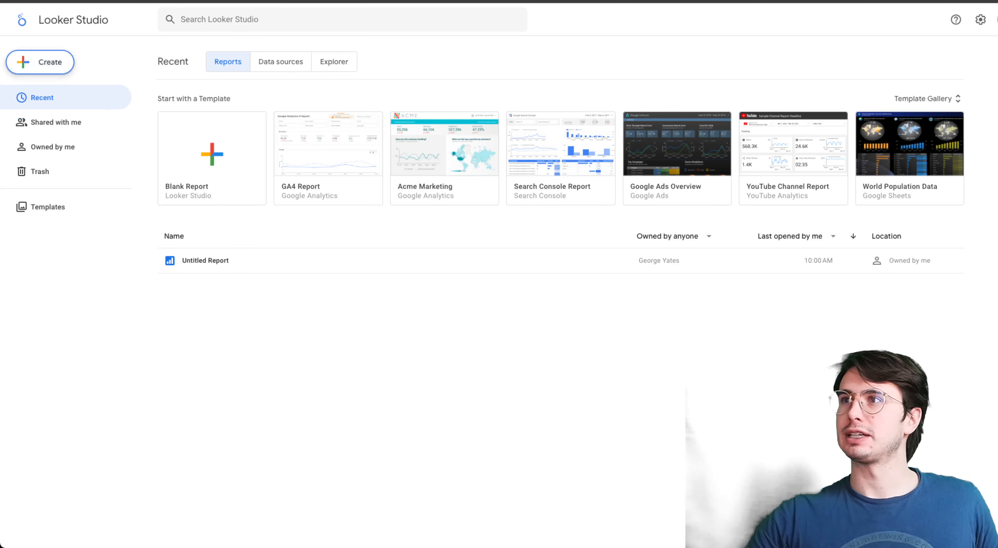